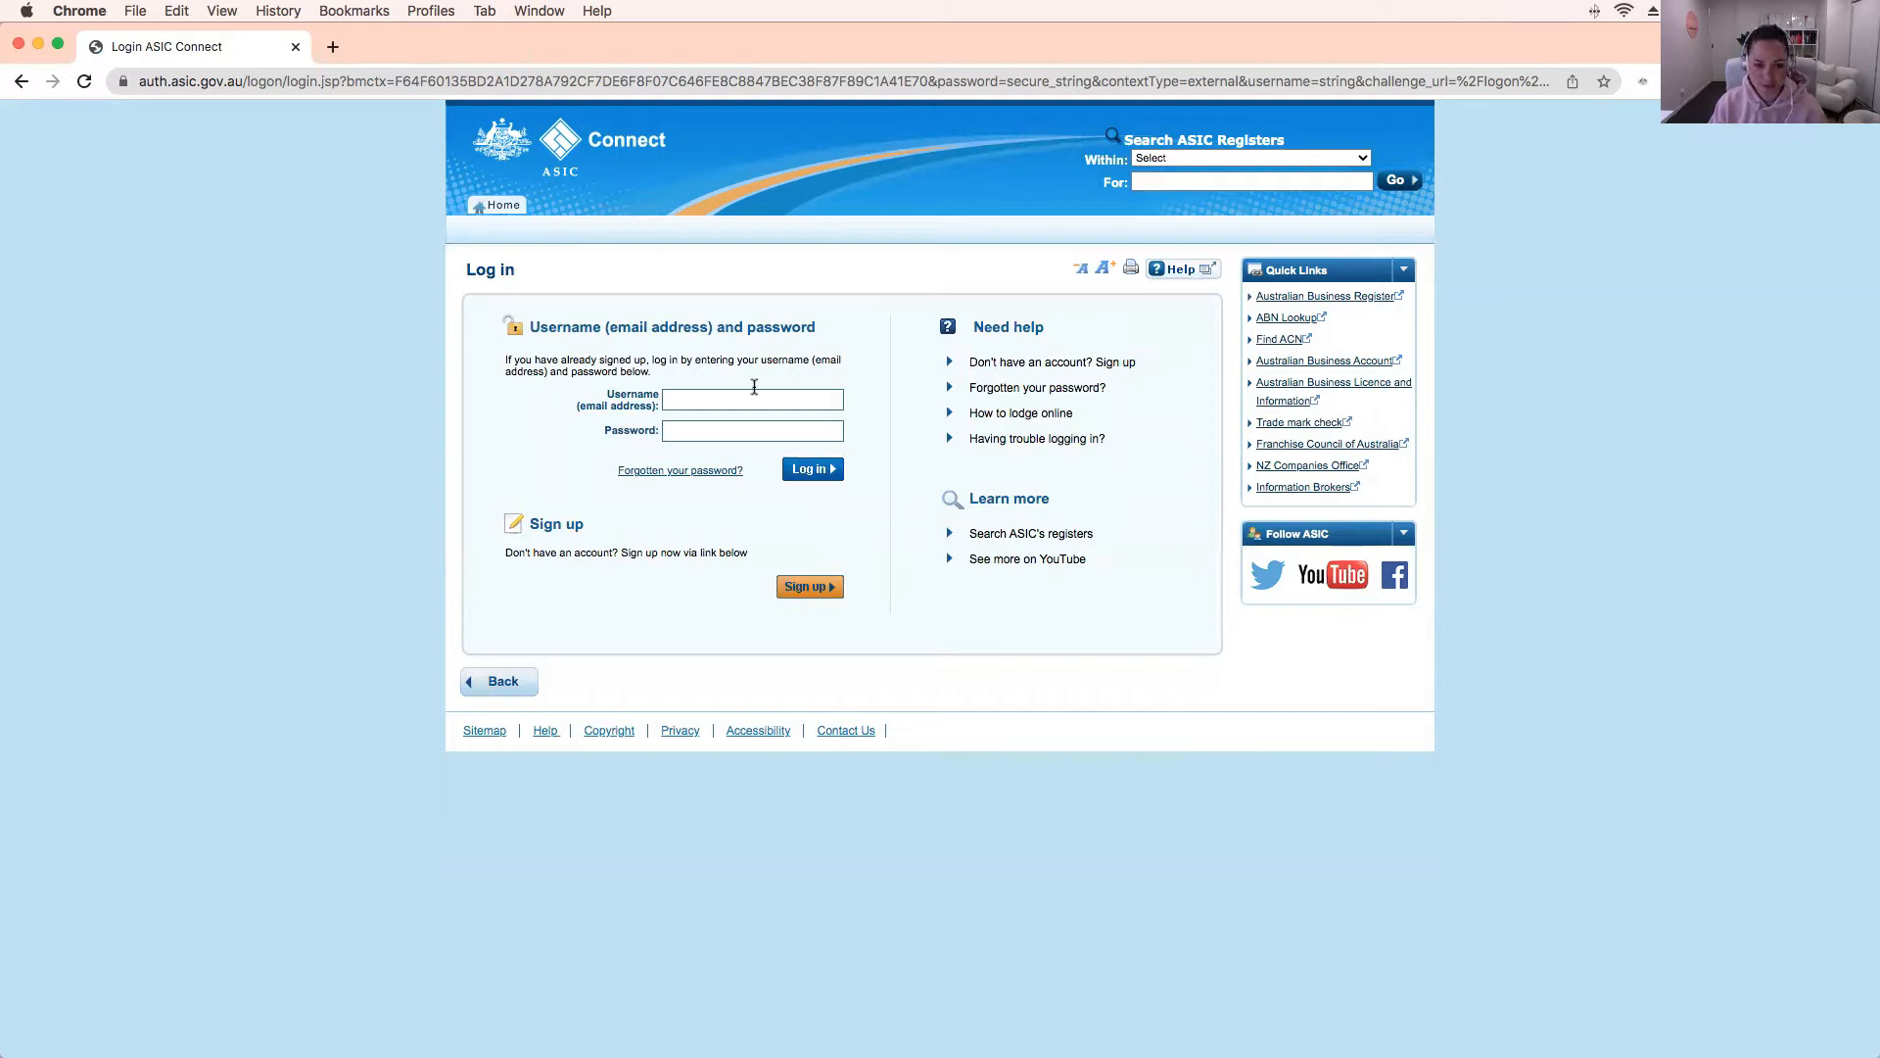
Log in to the account with the username (email address) and the account password
{"action": "left_click", "coordinate": [754, 404]}
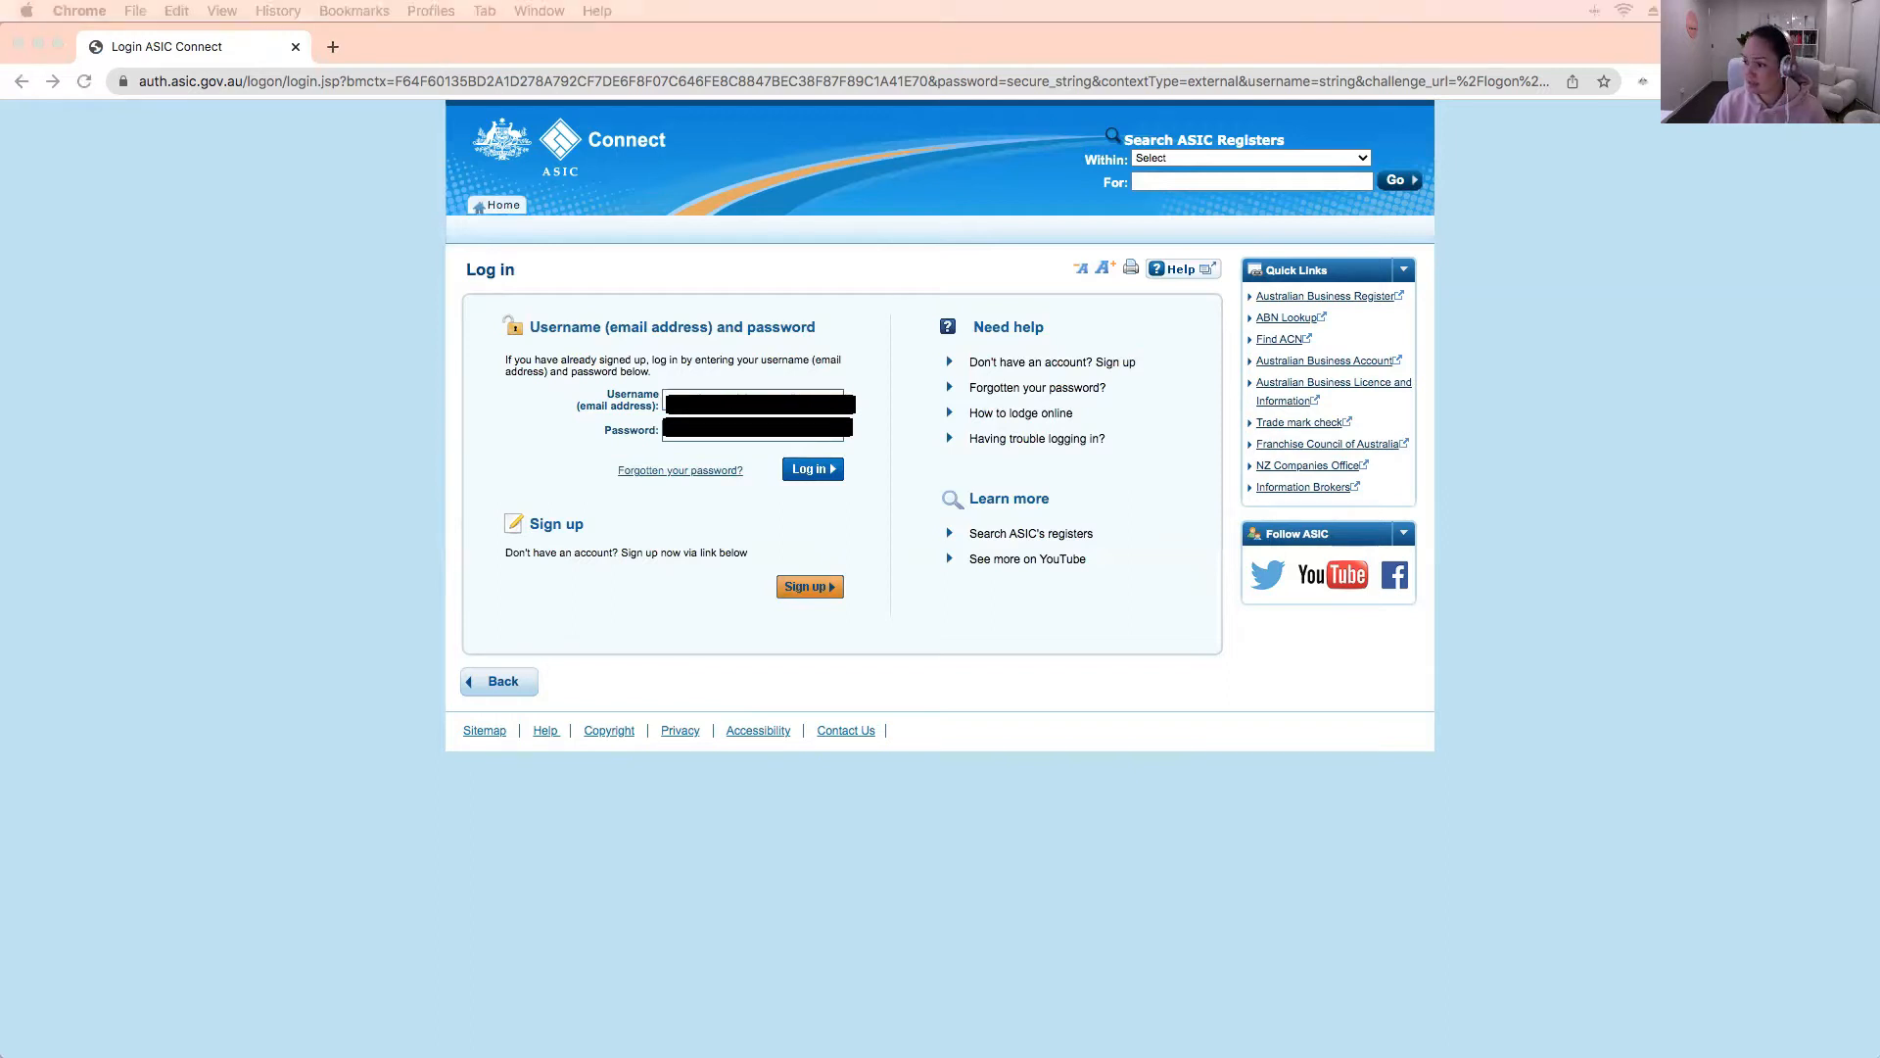
{"action": "left_click", "coordinate": [724, 437]}
{"action": "left_click", "coordinate": [828, 480]}
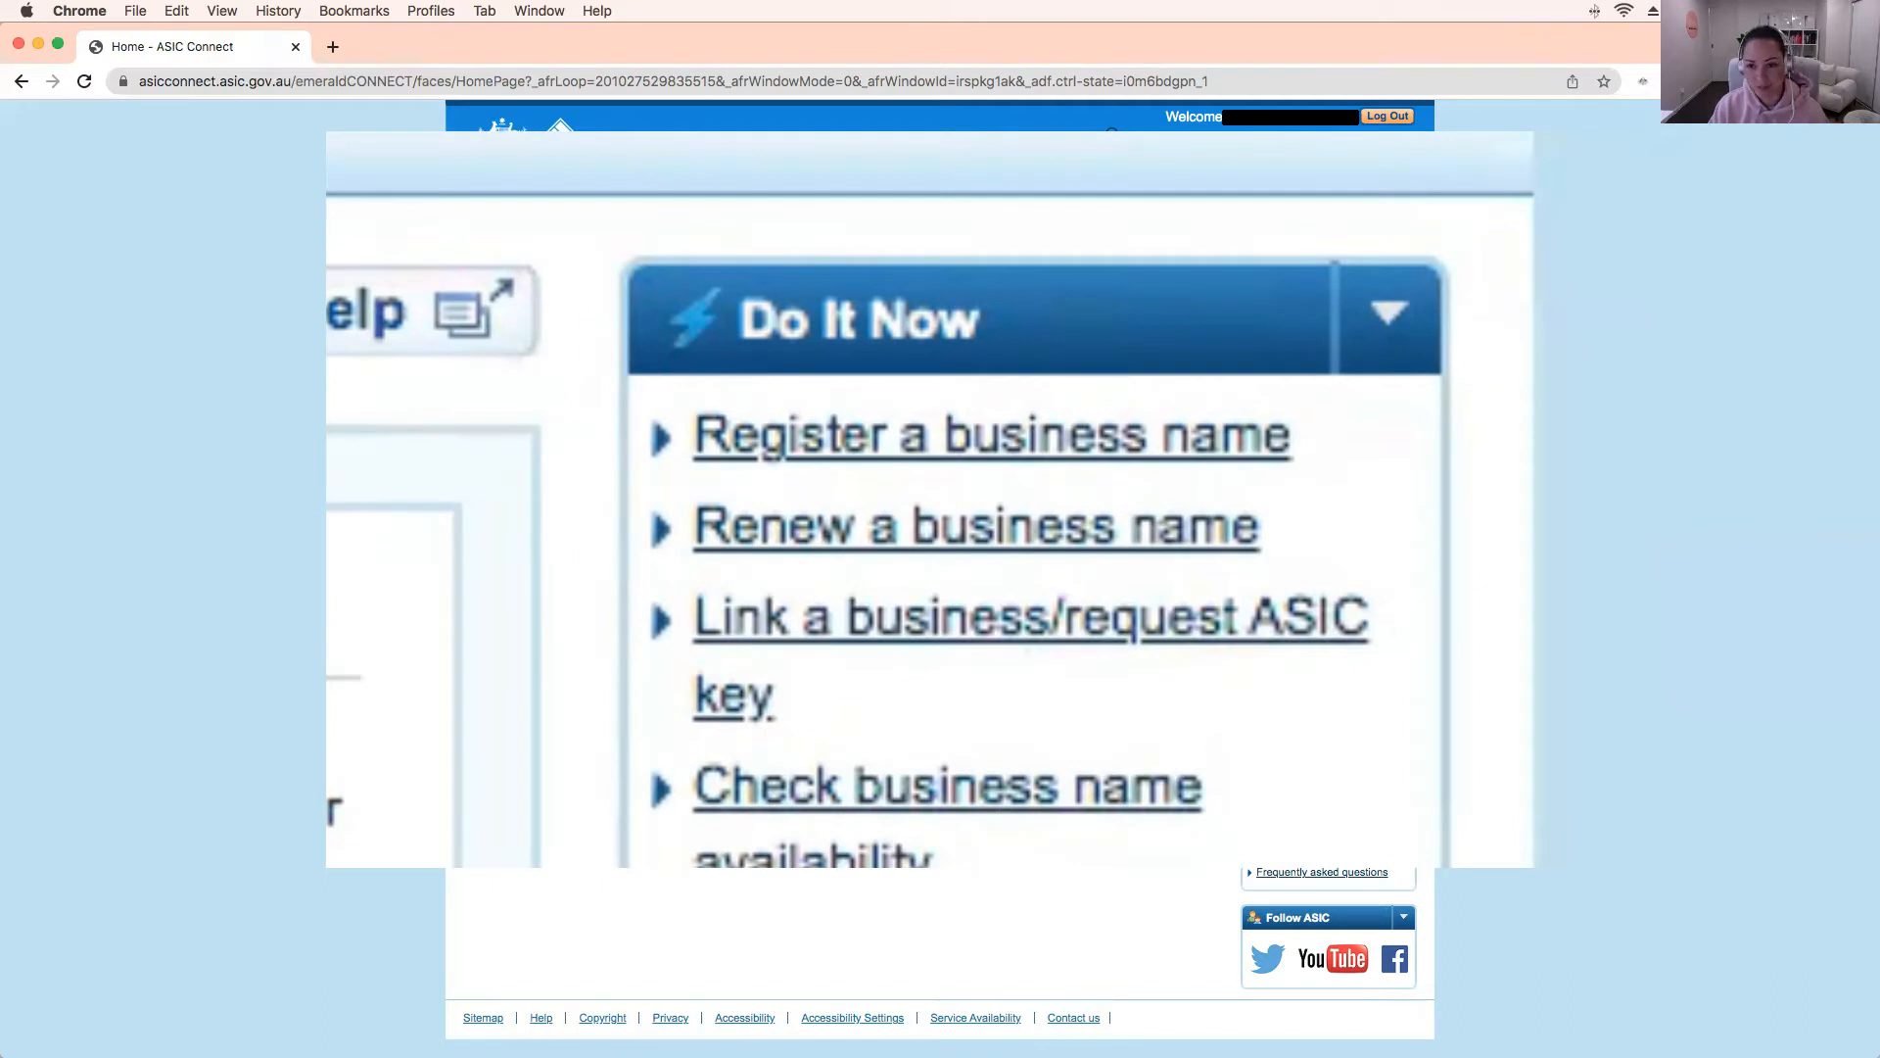
Start an application to register a business name, choosing Business name registration as the registration type
{"action": "left_click", "coordinate": [788, 431]}
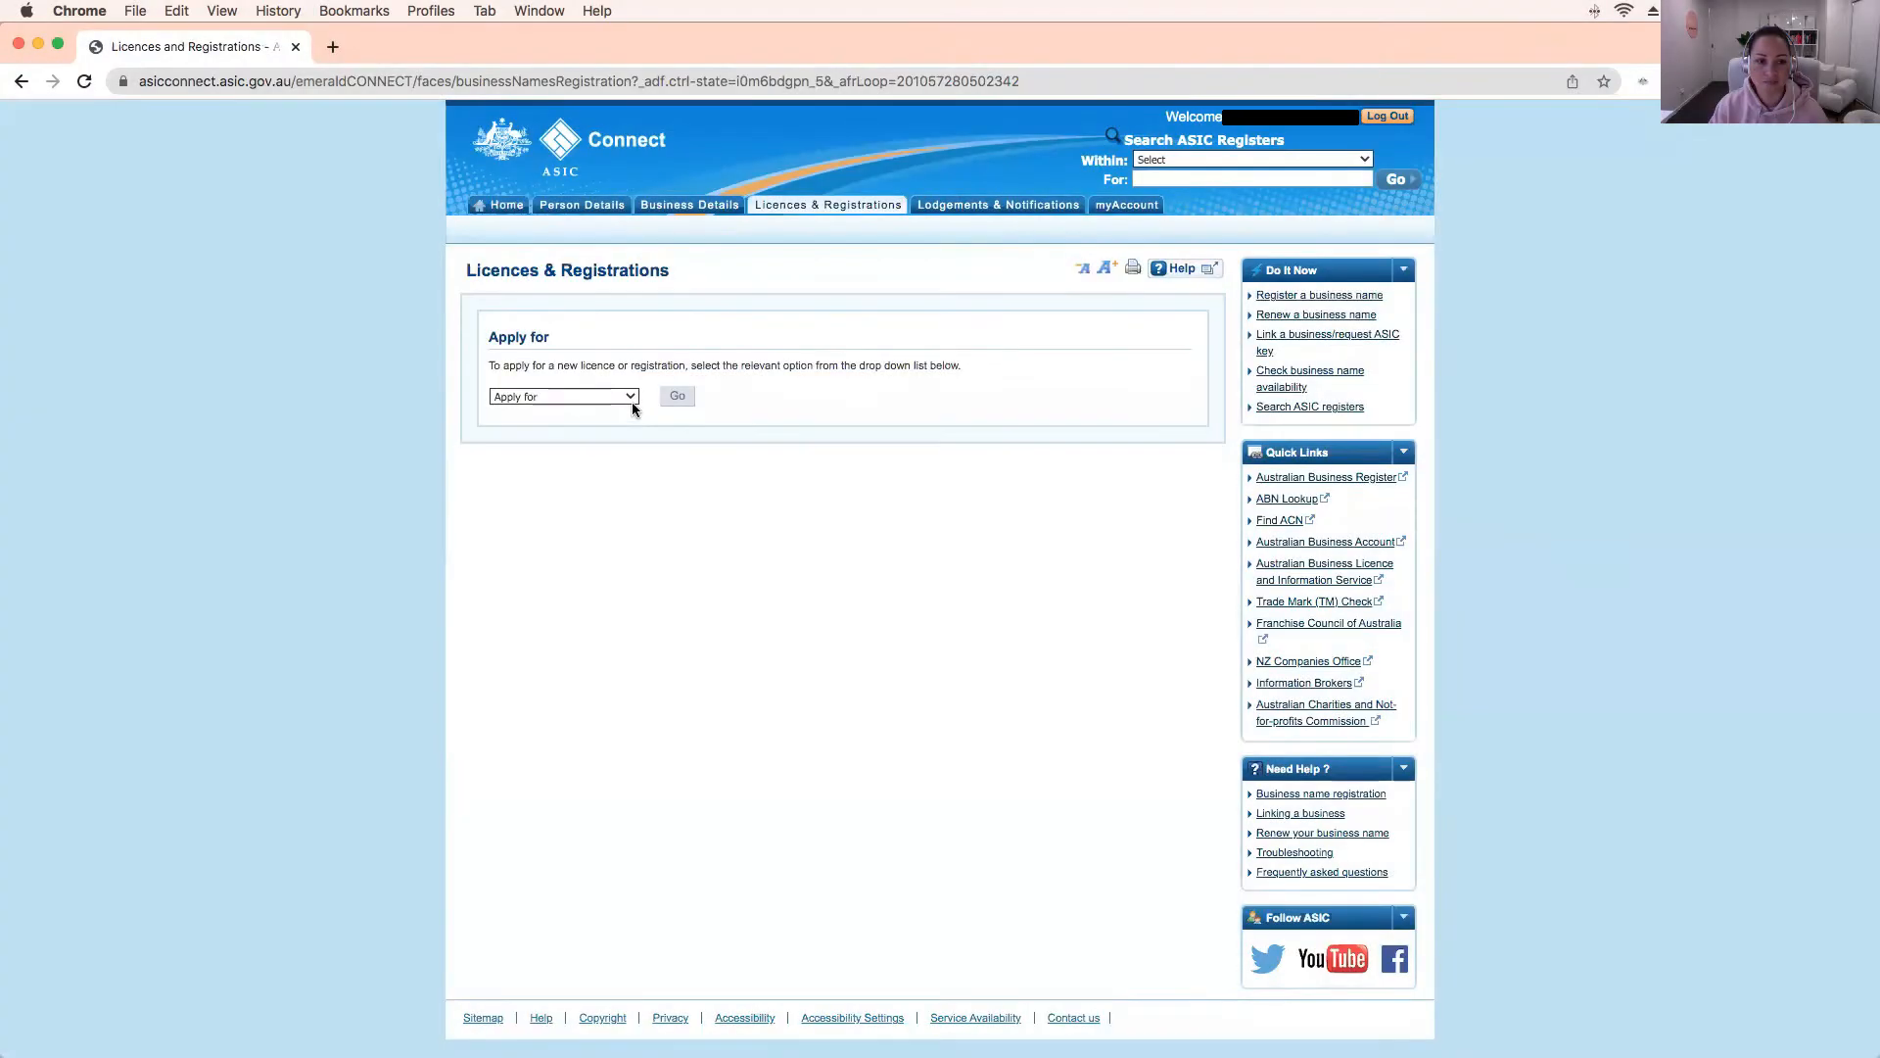
{"action": "left_click", "coordinate": [632, 400]}
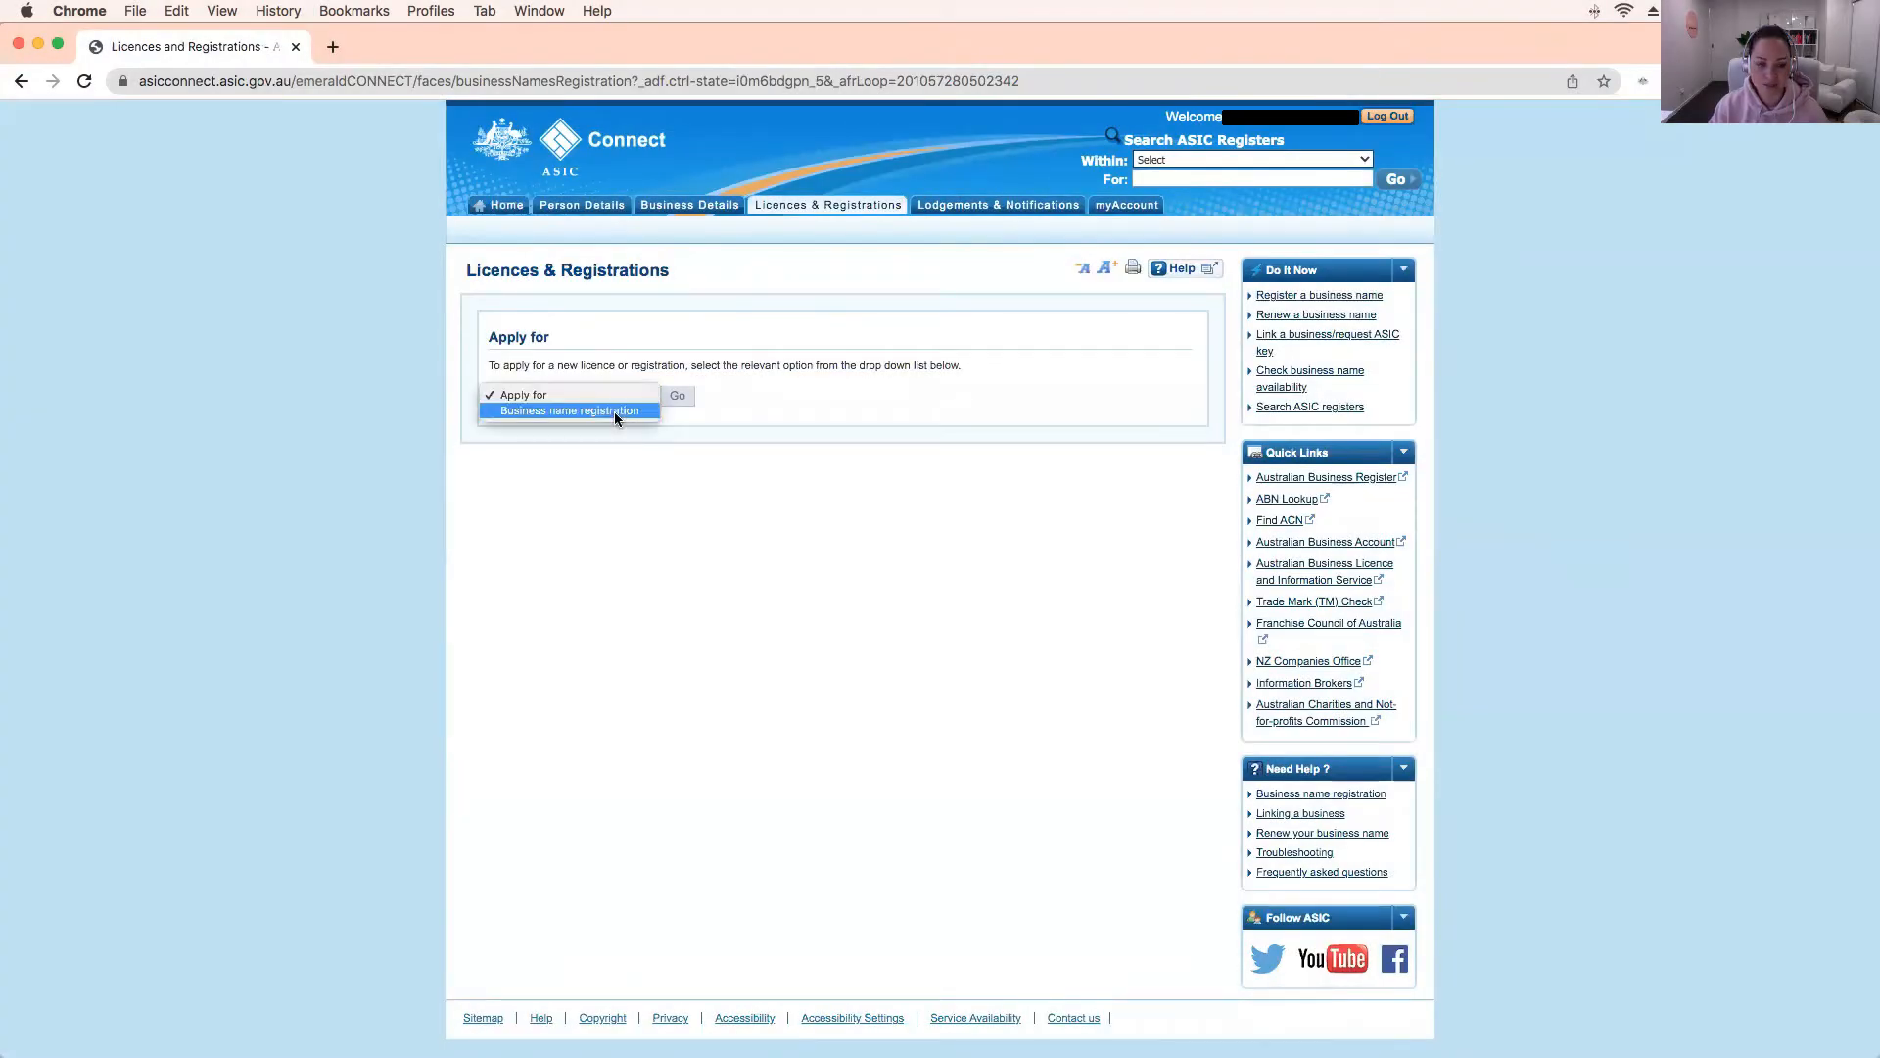
{"action": "left_click", "coordinate": [614, 412]}
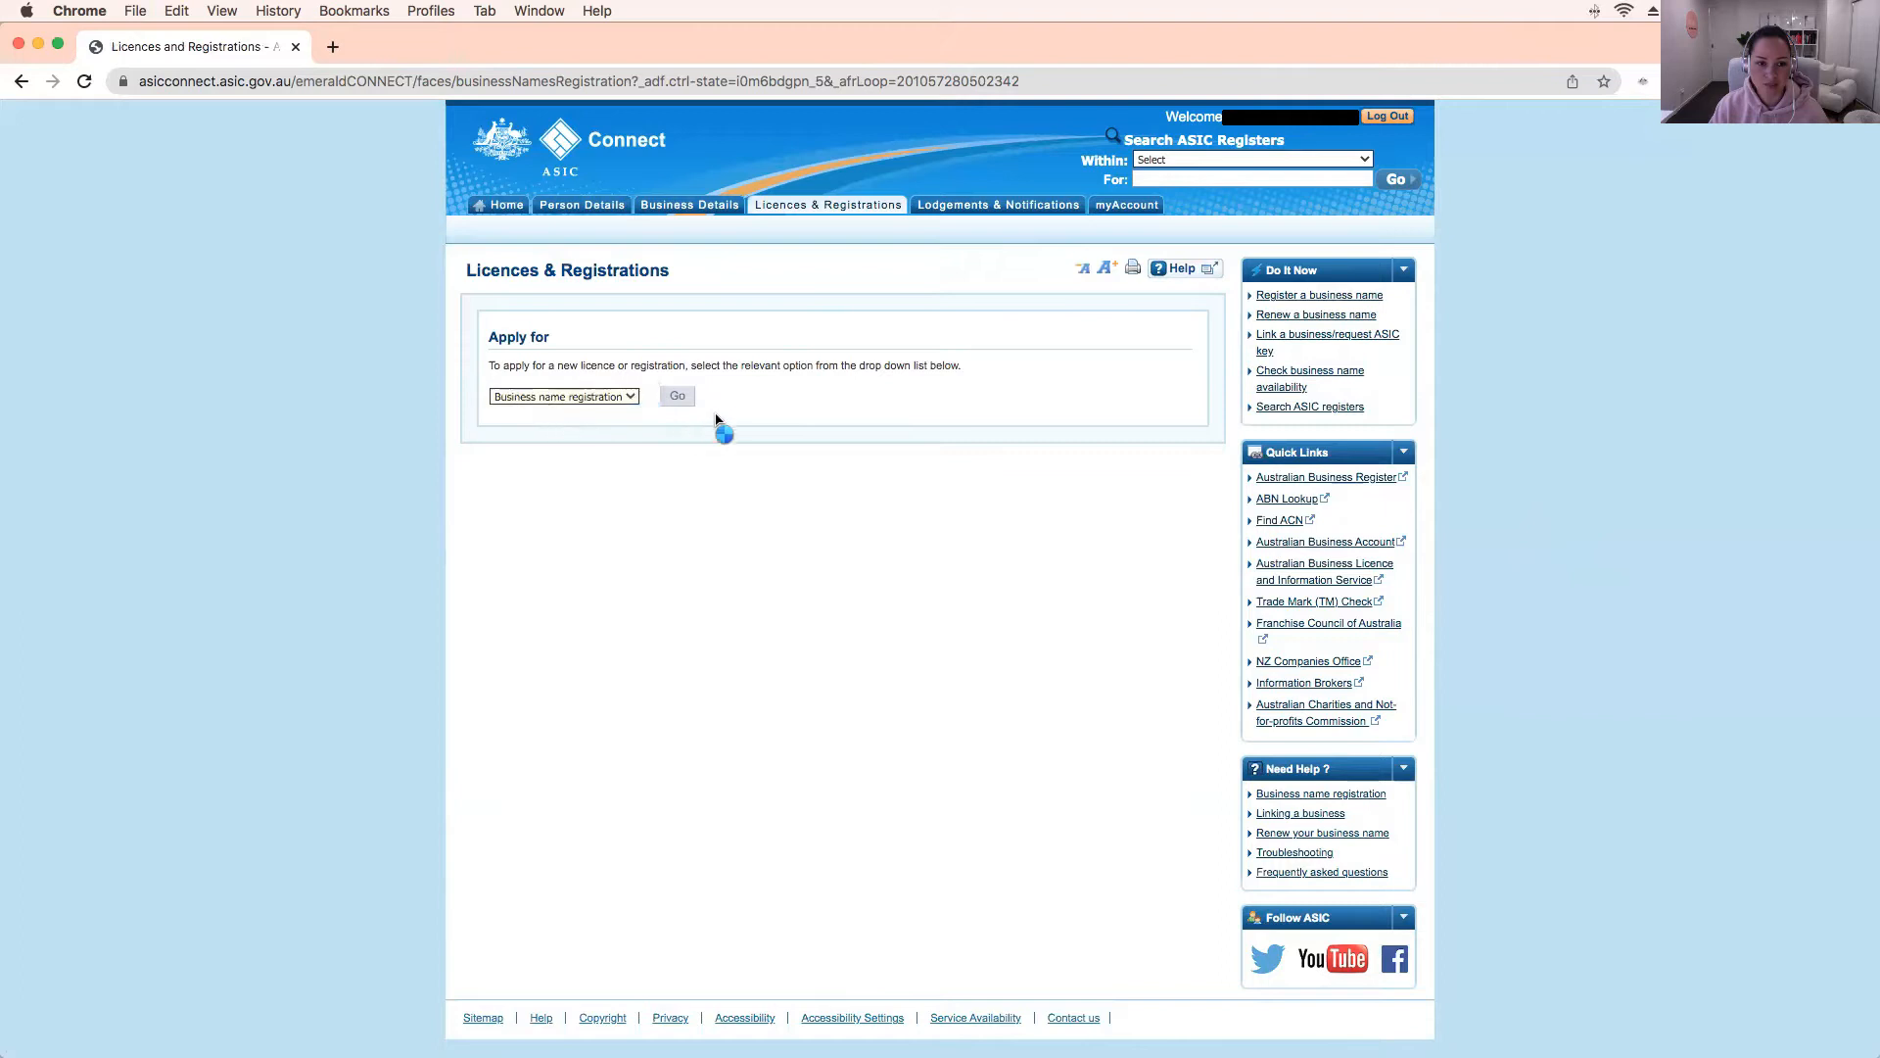
{"action": "left_click", "coordinate": [675, 397]}
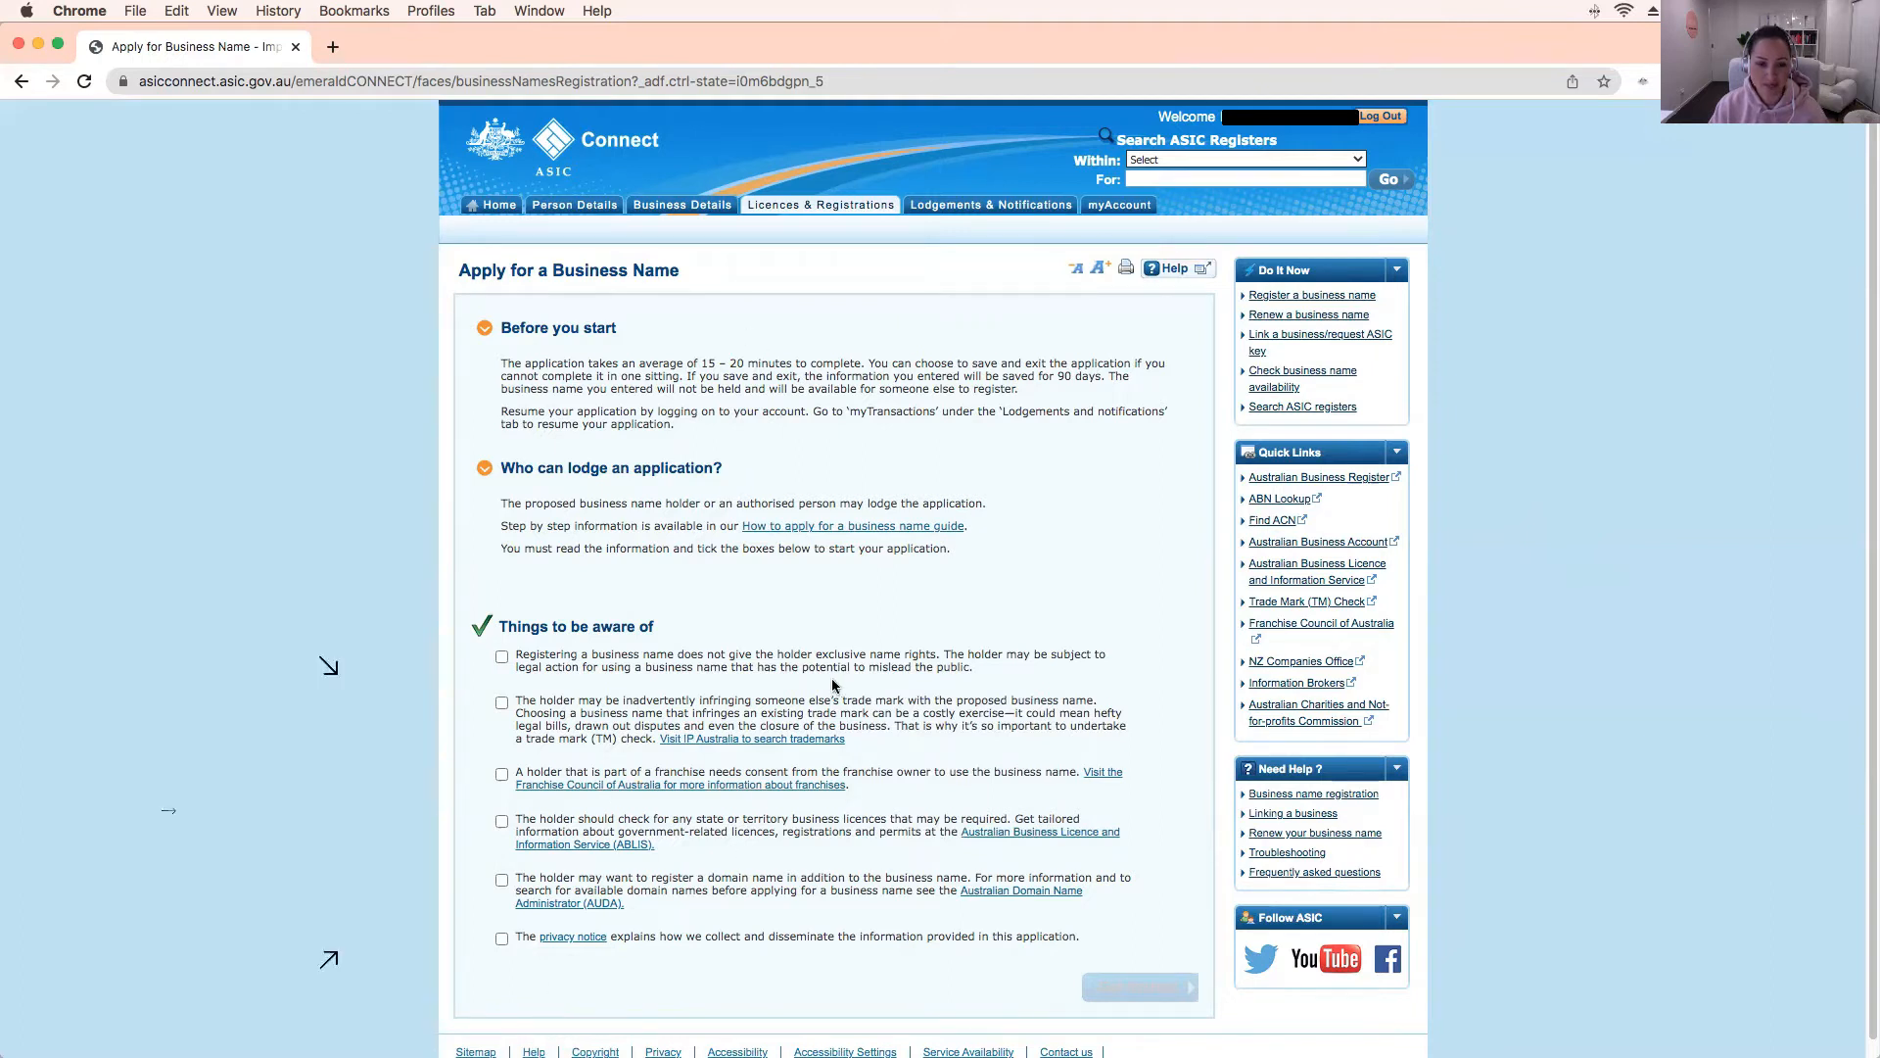
Acknowledge all six statements under Things to be aware of and get the application started
{"action": "left_click", "coordinate": [501, 656]}
{"action": "left_click", "coordinate": [501, 702]}
{"action": "left_click", "coordinate": [501, 775]}
{"action": "left_click", "coordinate": [502, 821]}
{"action": "left_click", "coordinate": [501, 881]}
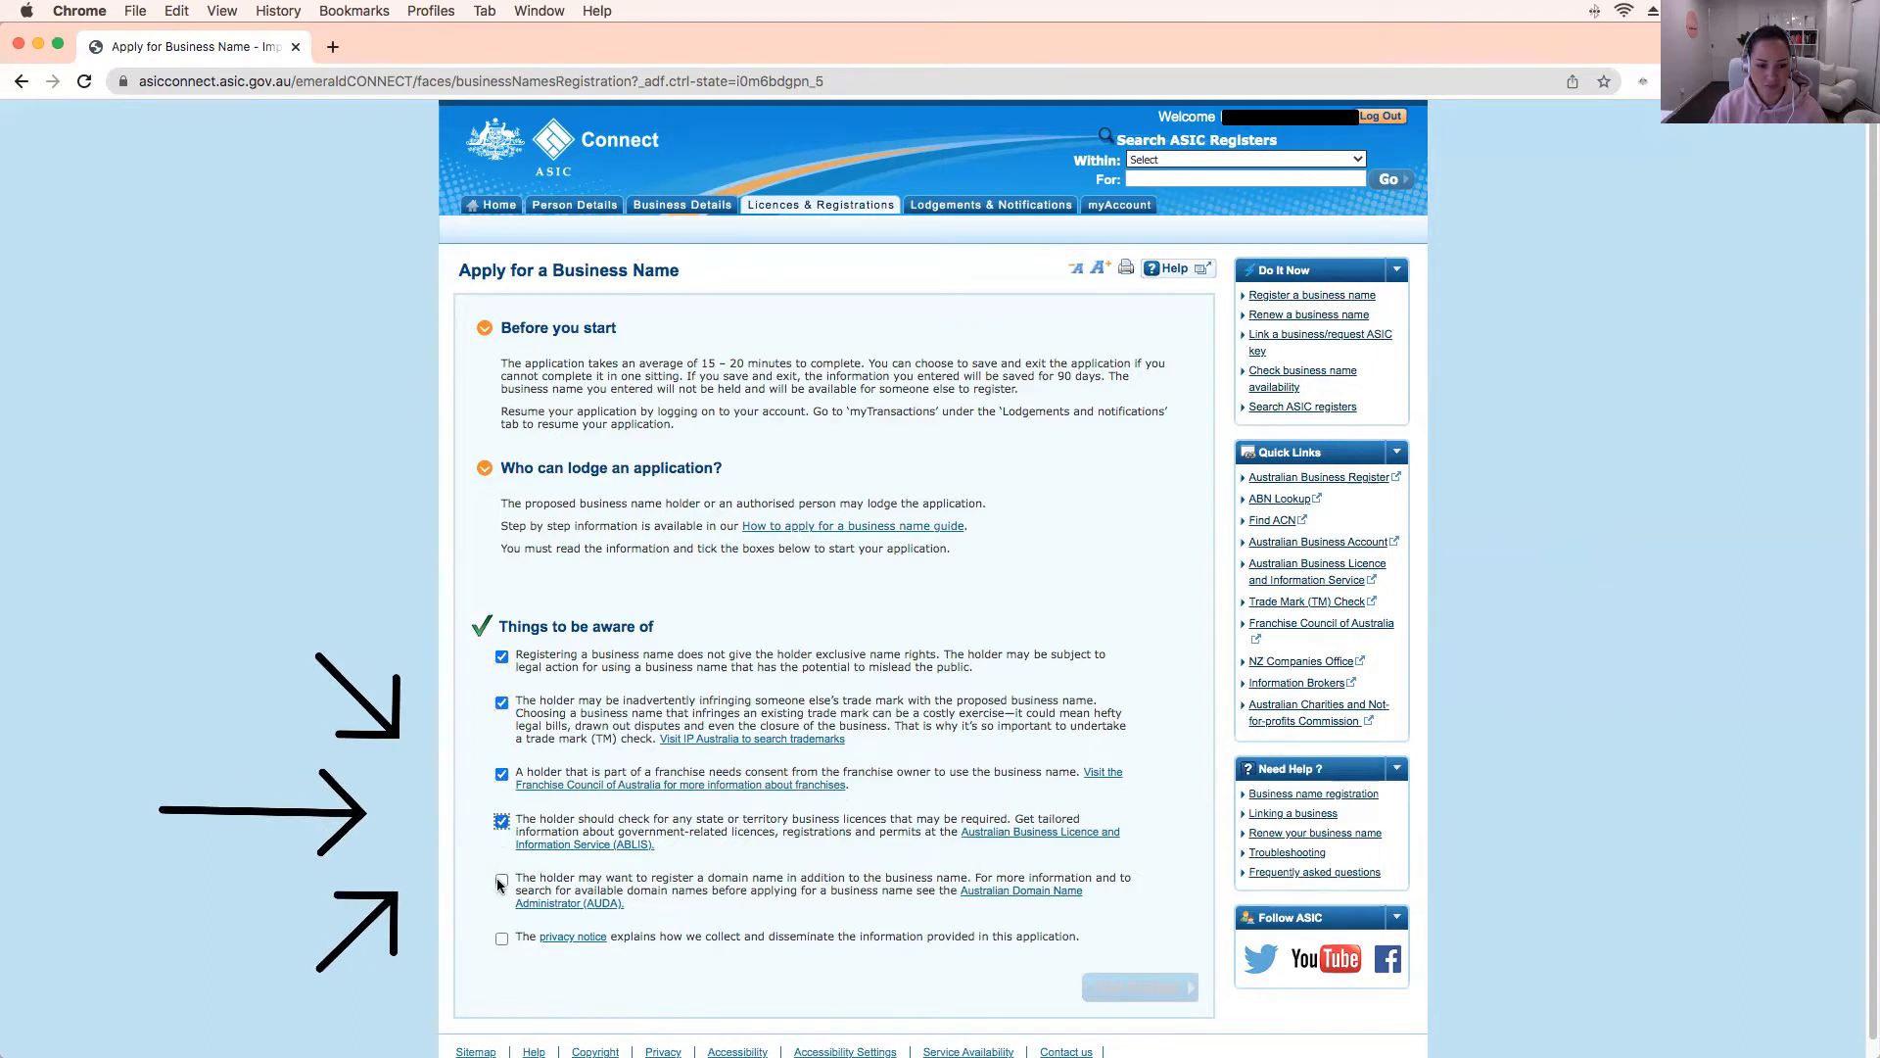
{"action": "left_click", "coordinate": [501, 939]}
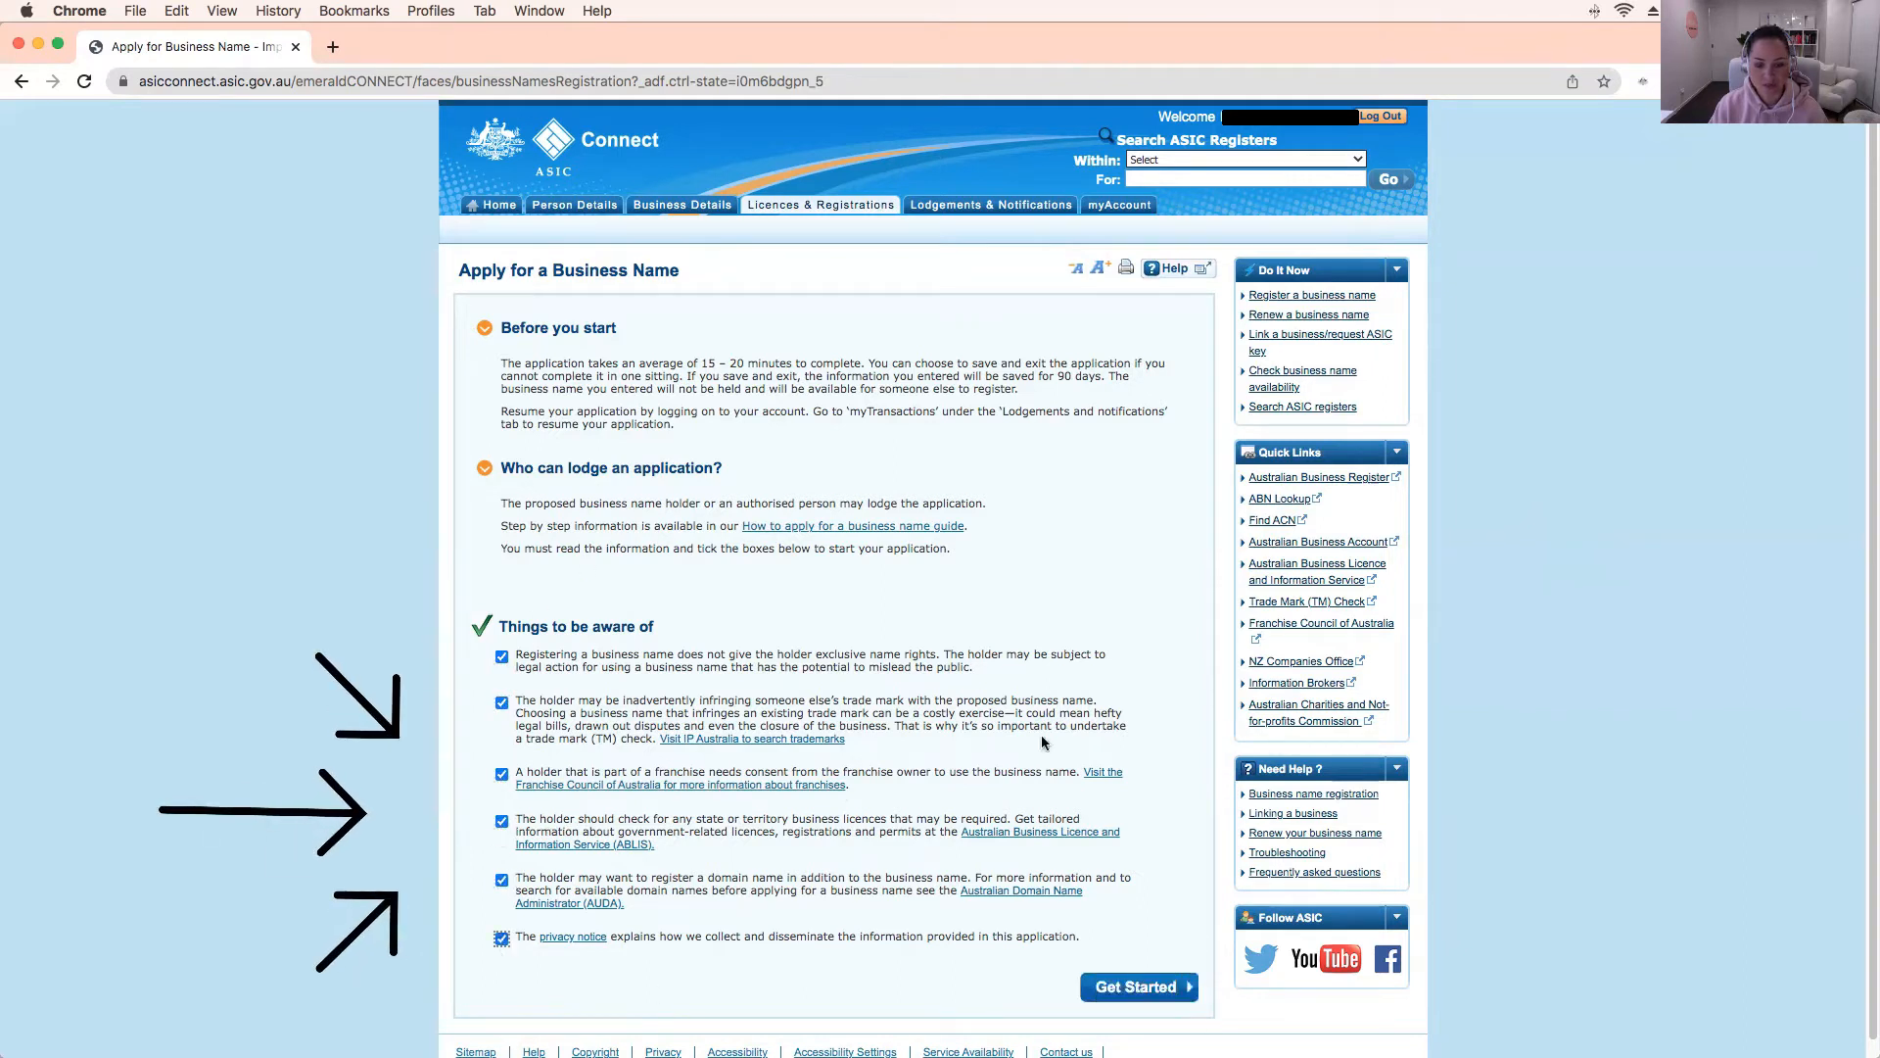
{"action": "left_click", "coordinate": [1136, 995]}
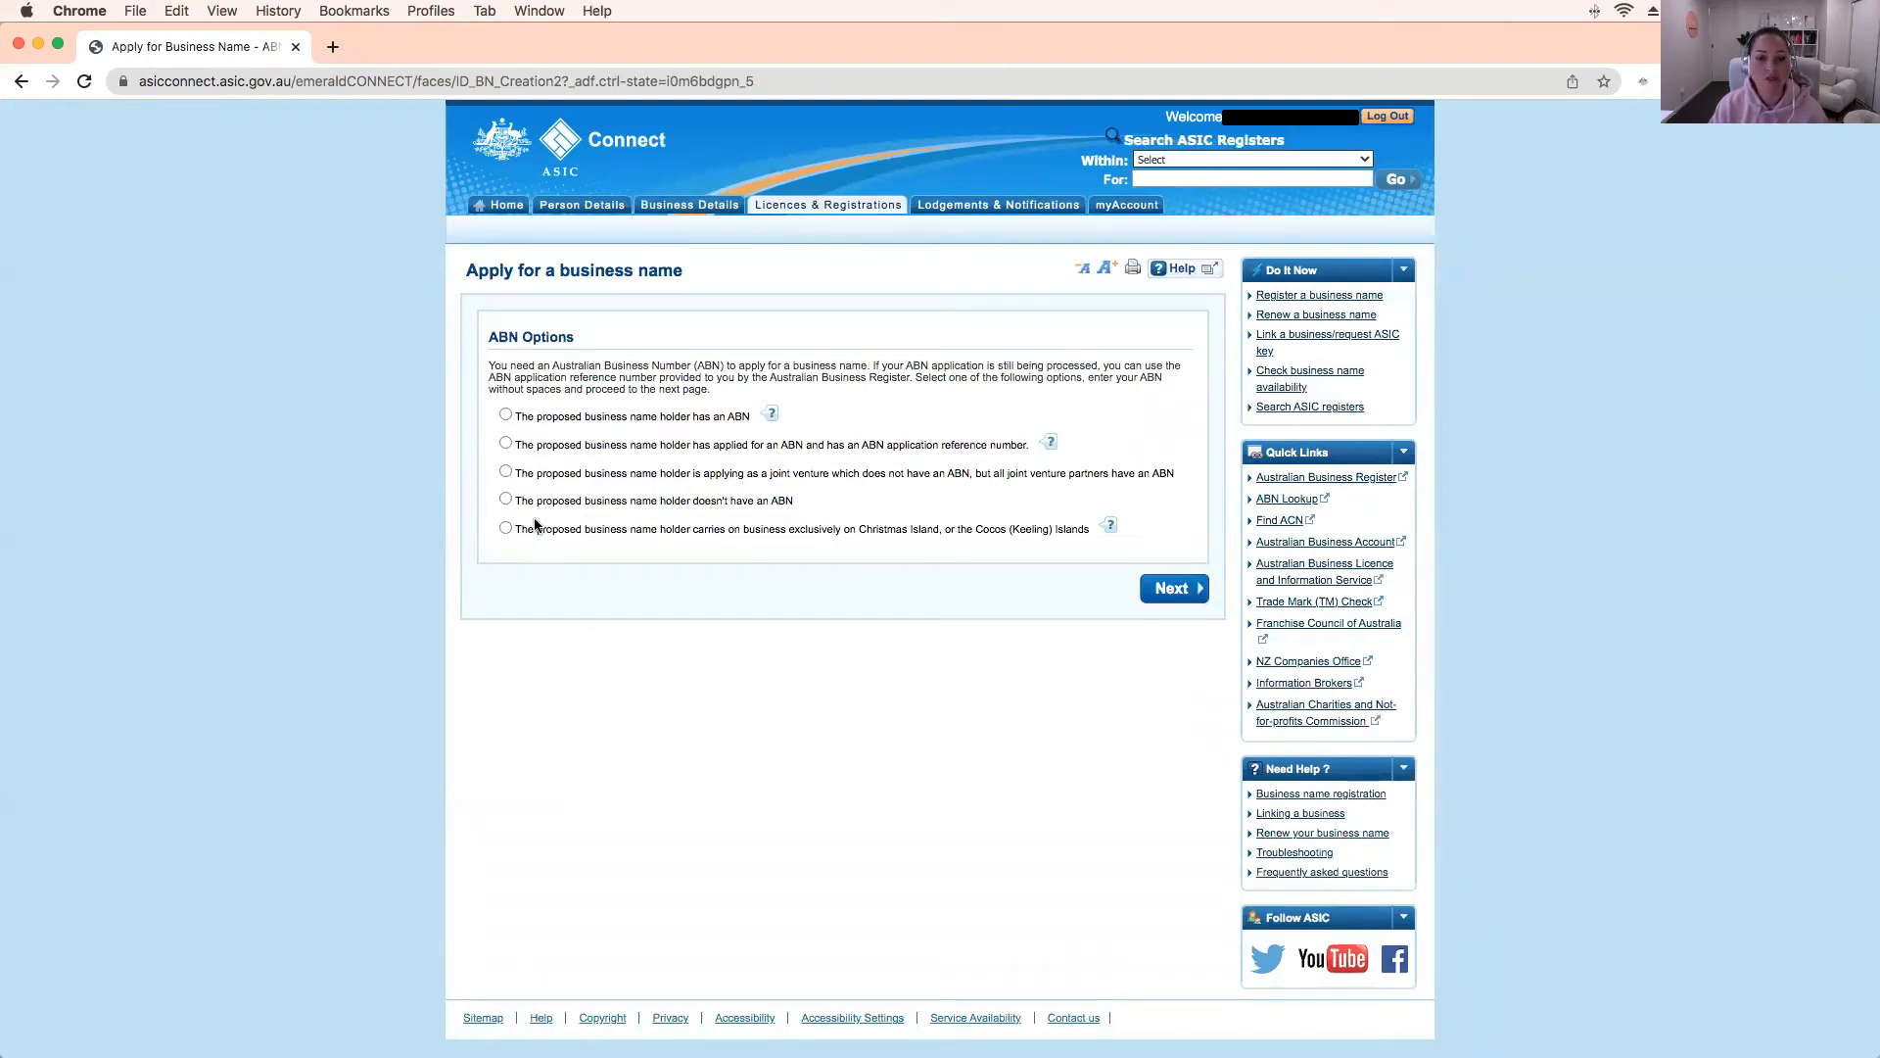
Declare that the proposed business name holder has an ABN, enter the holder's ABN and continue
{"action": "left_click", "coordinate": [507, 415]}
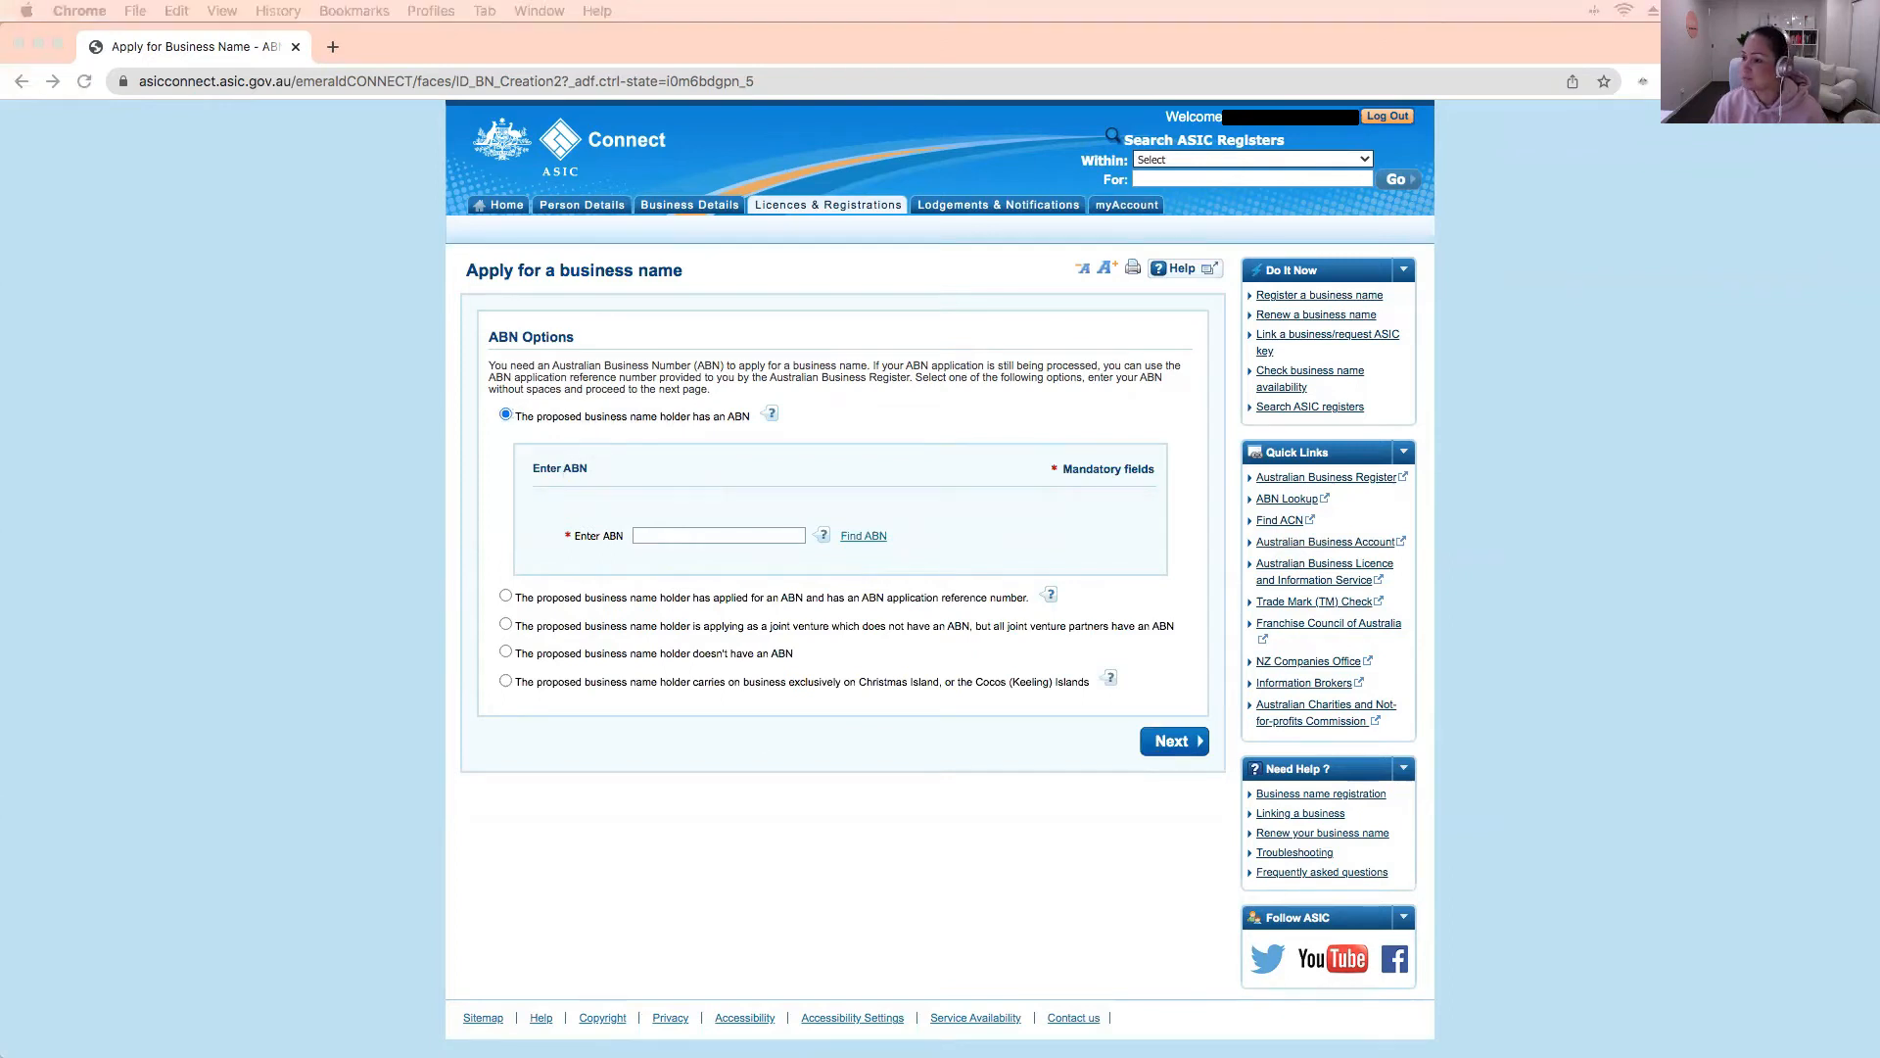
{"action": "left_click", "coordinate": [690, 535]}
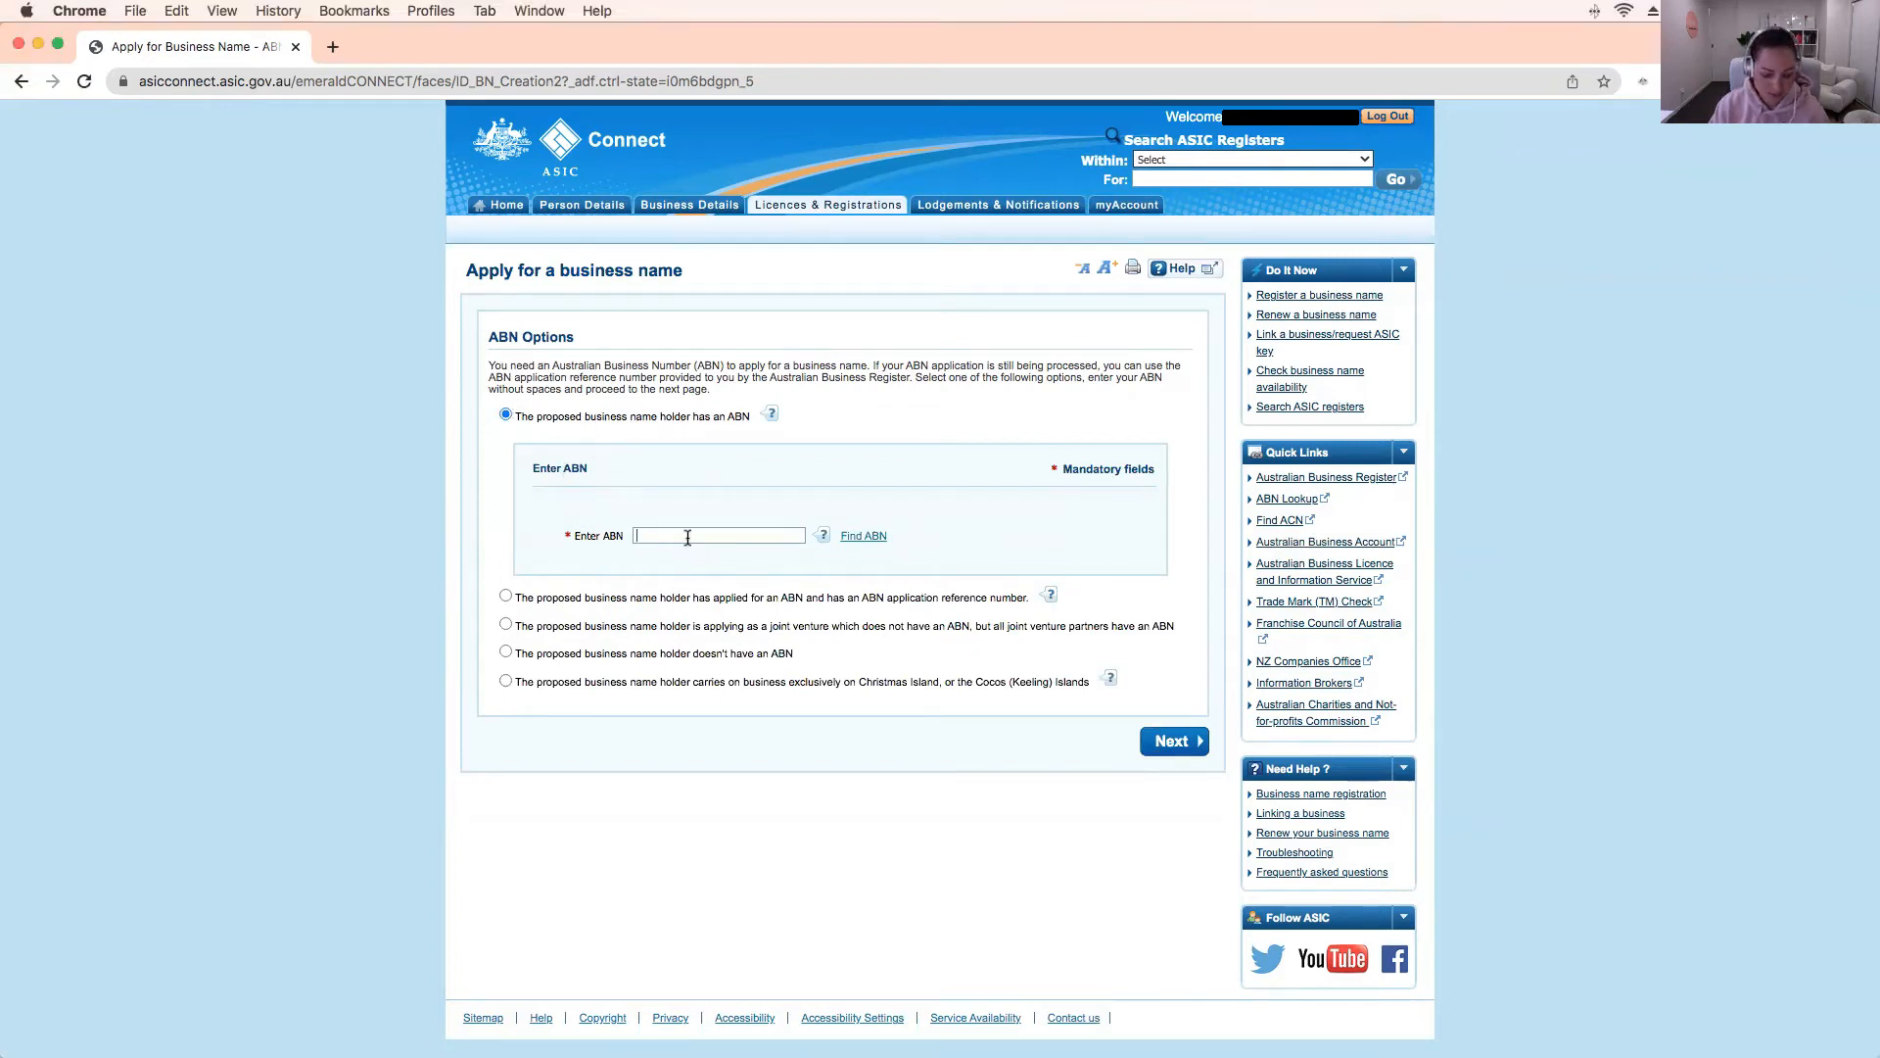
{"action": "key", "text": "super+v"}
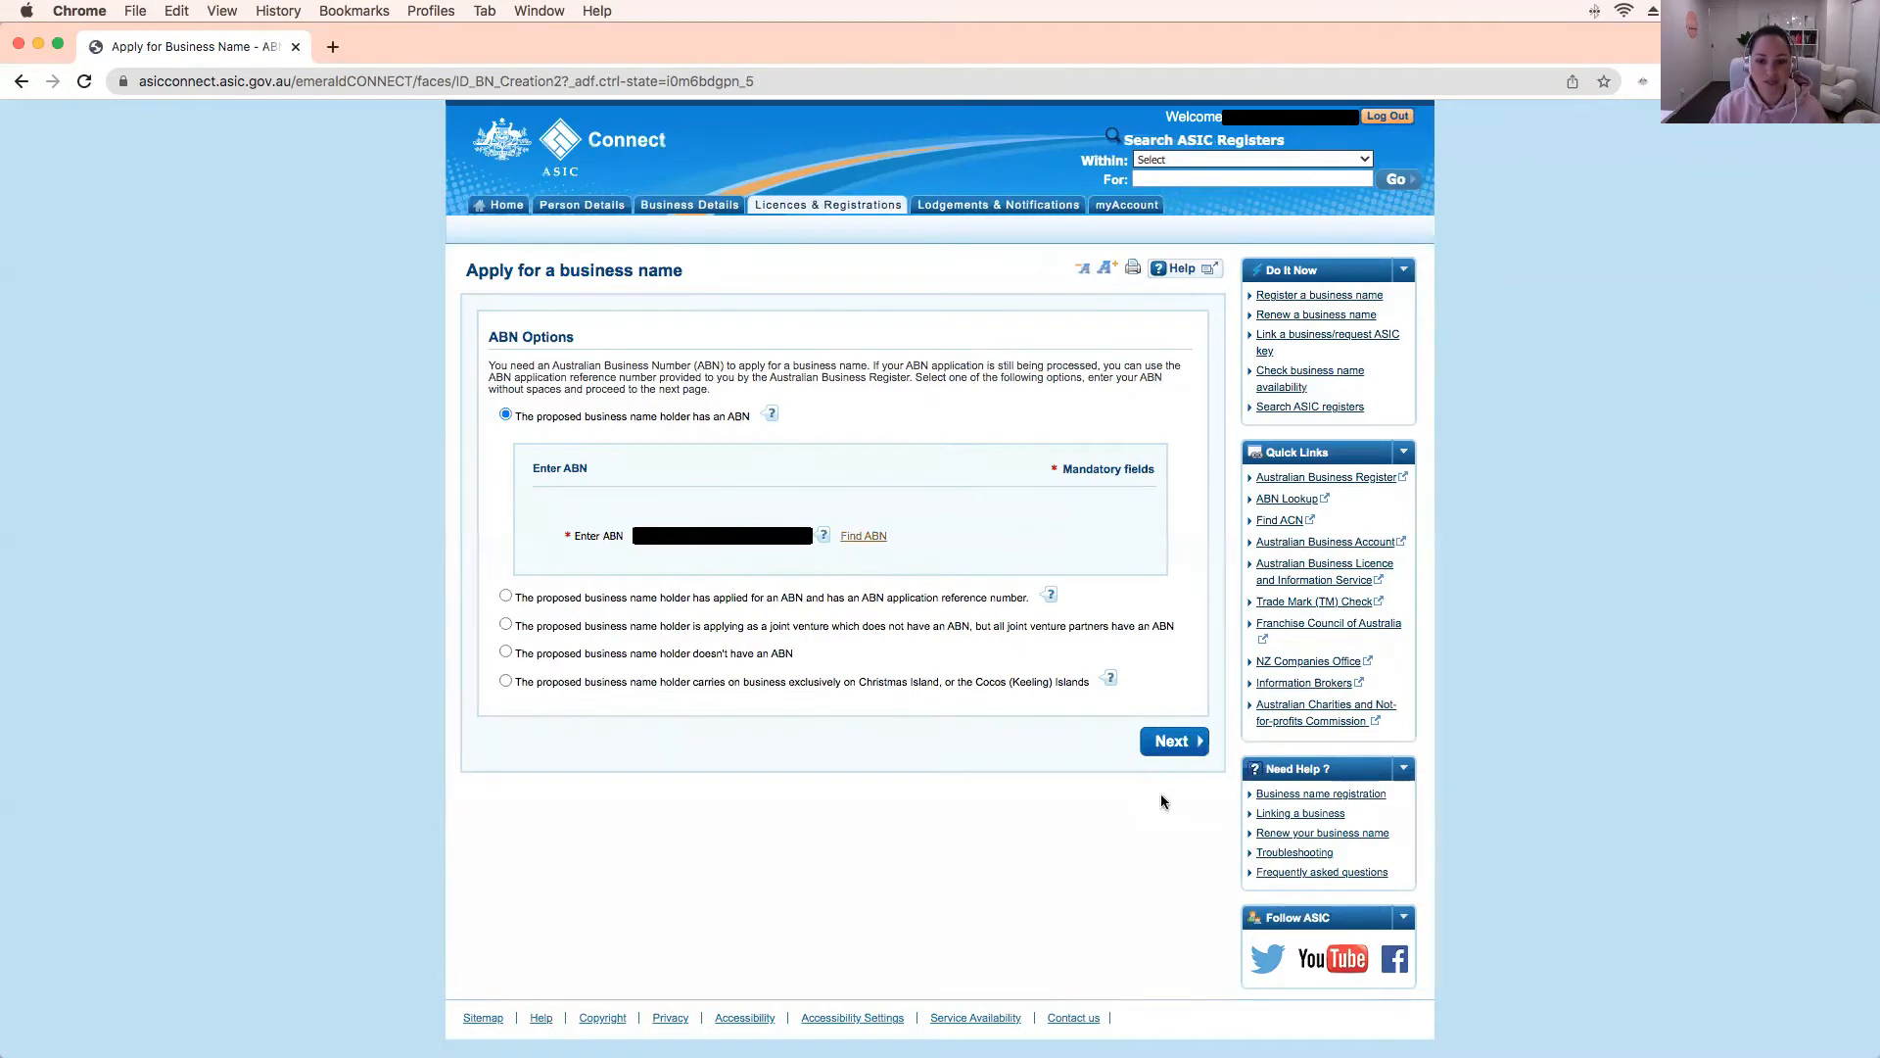
{"action": "left_click", "coordinate": [1167, 745]}
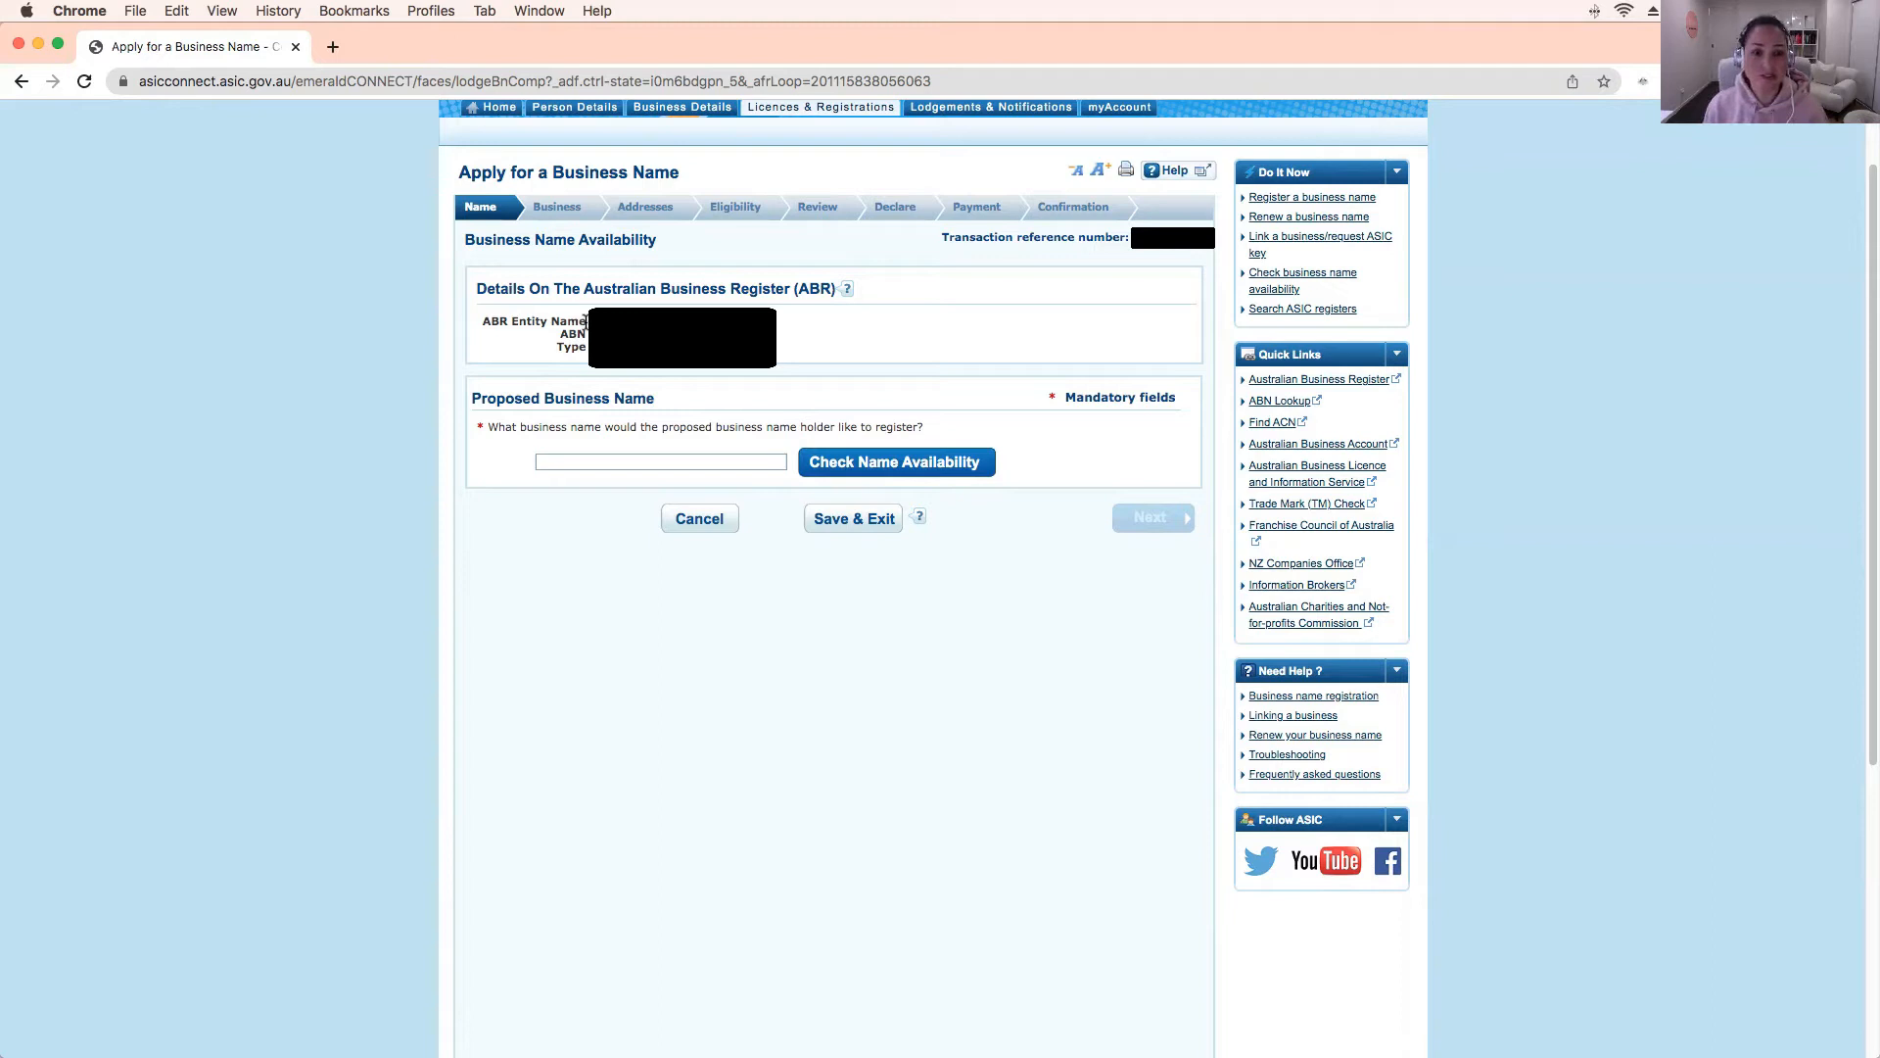
Check the availability of the proposed business name and choose the 3 year registration for $88.00 AUD
{"action": "left_click", "coordinate": [735, 462]}
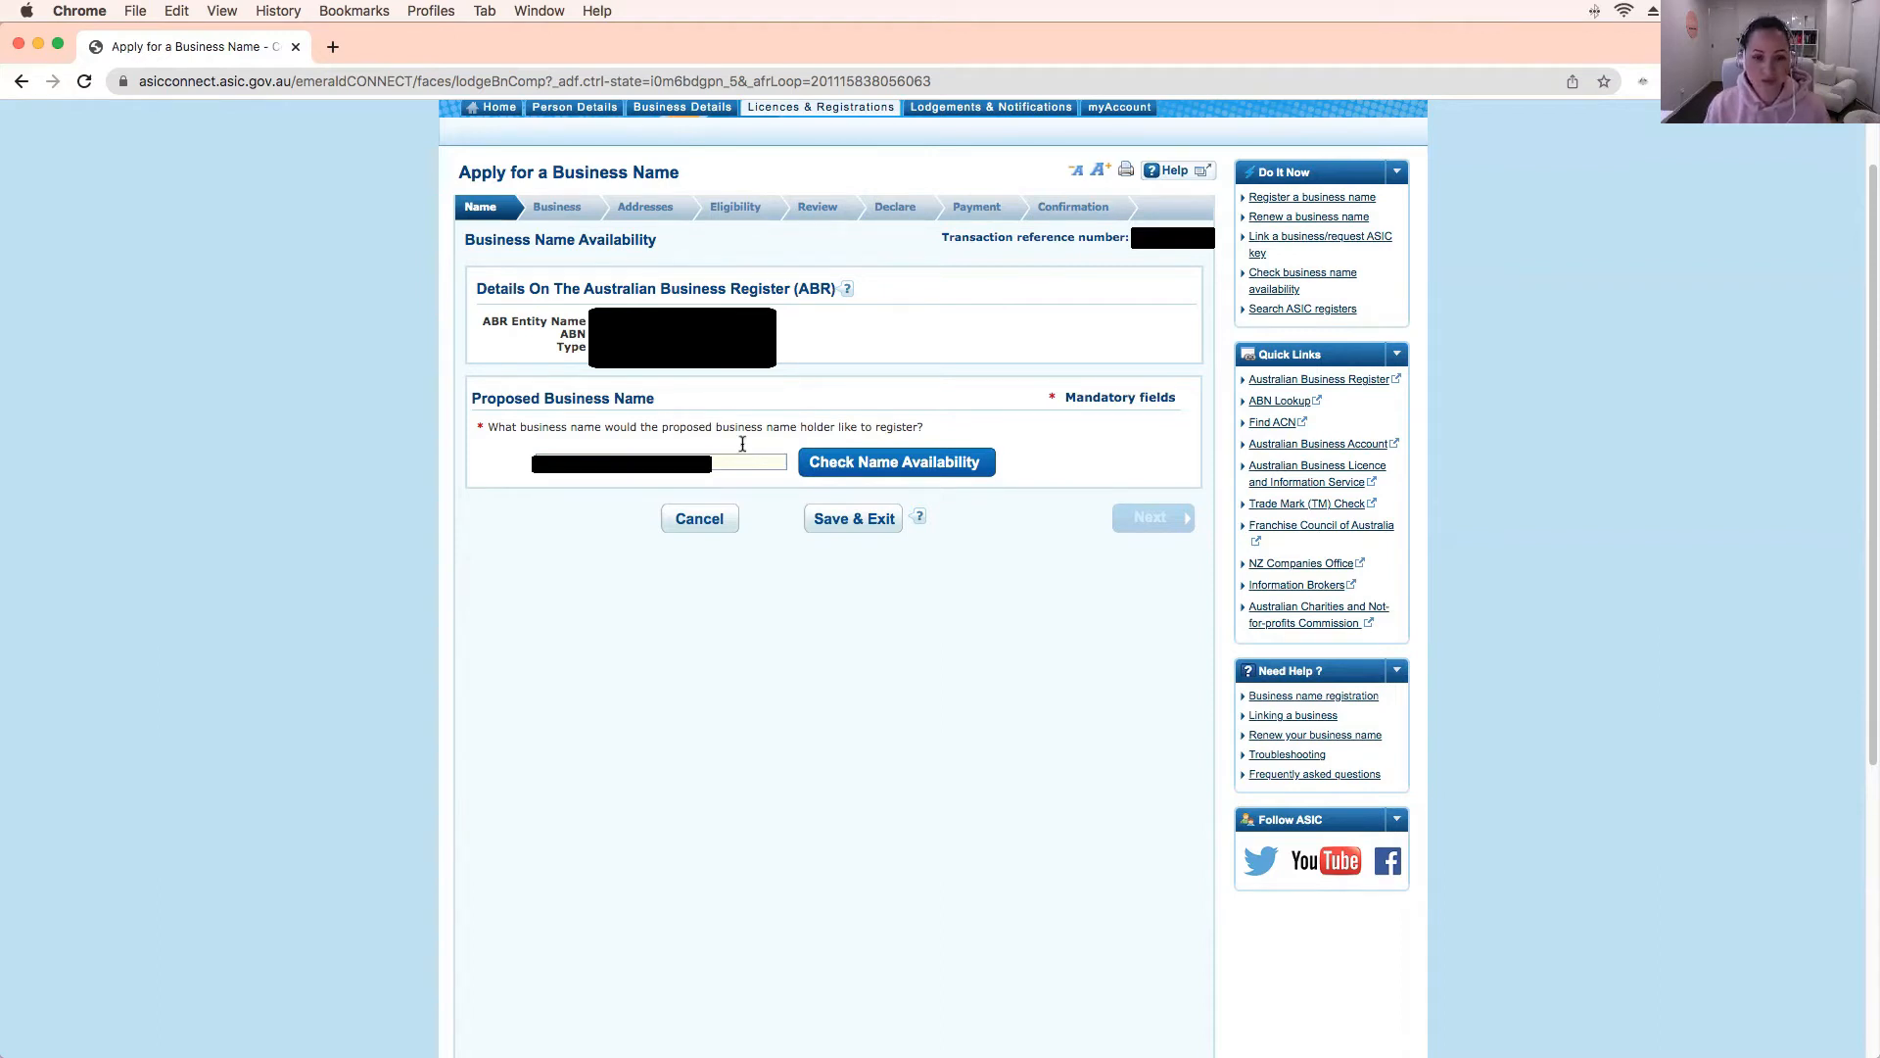
{"action": "left_click", "coordinate": [827, 463]}
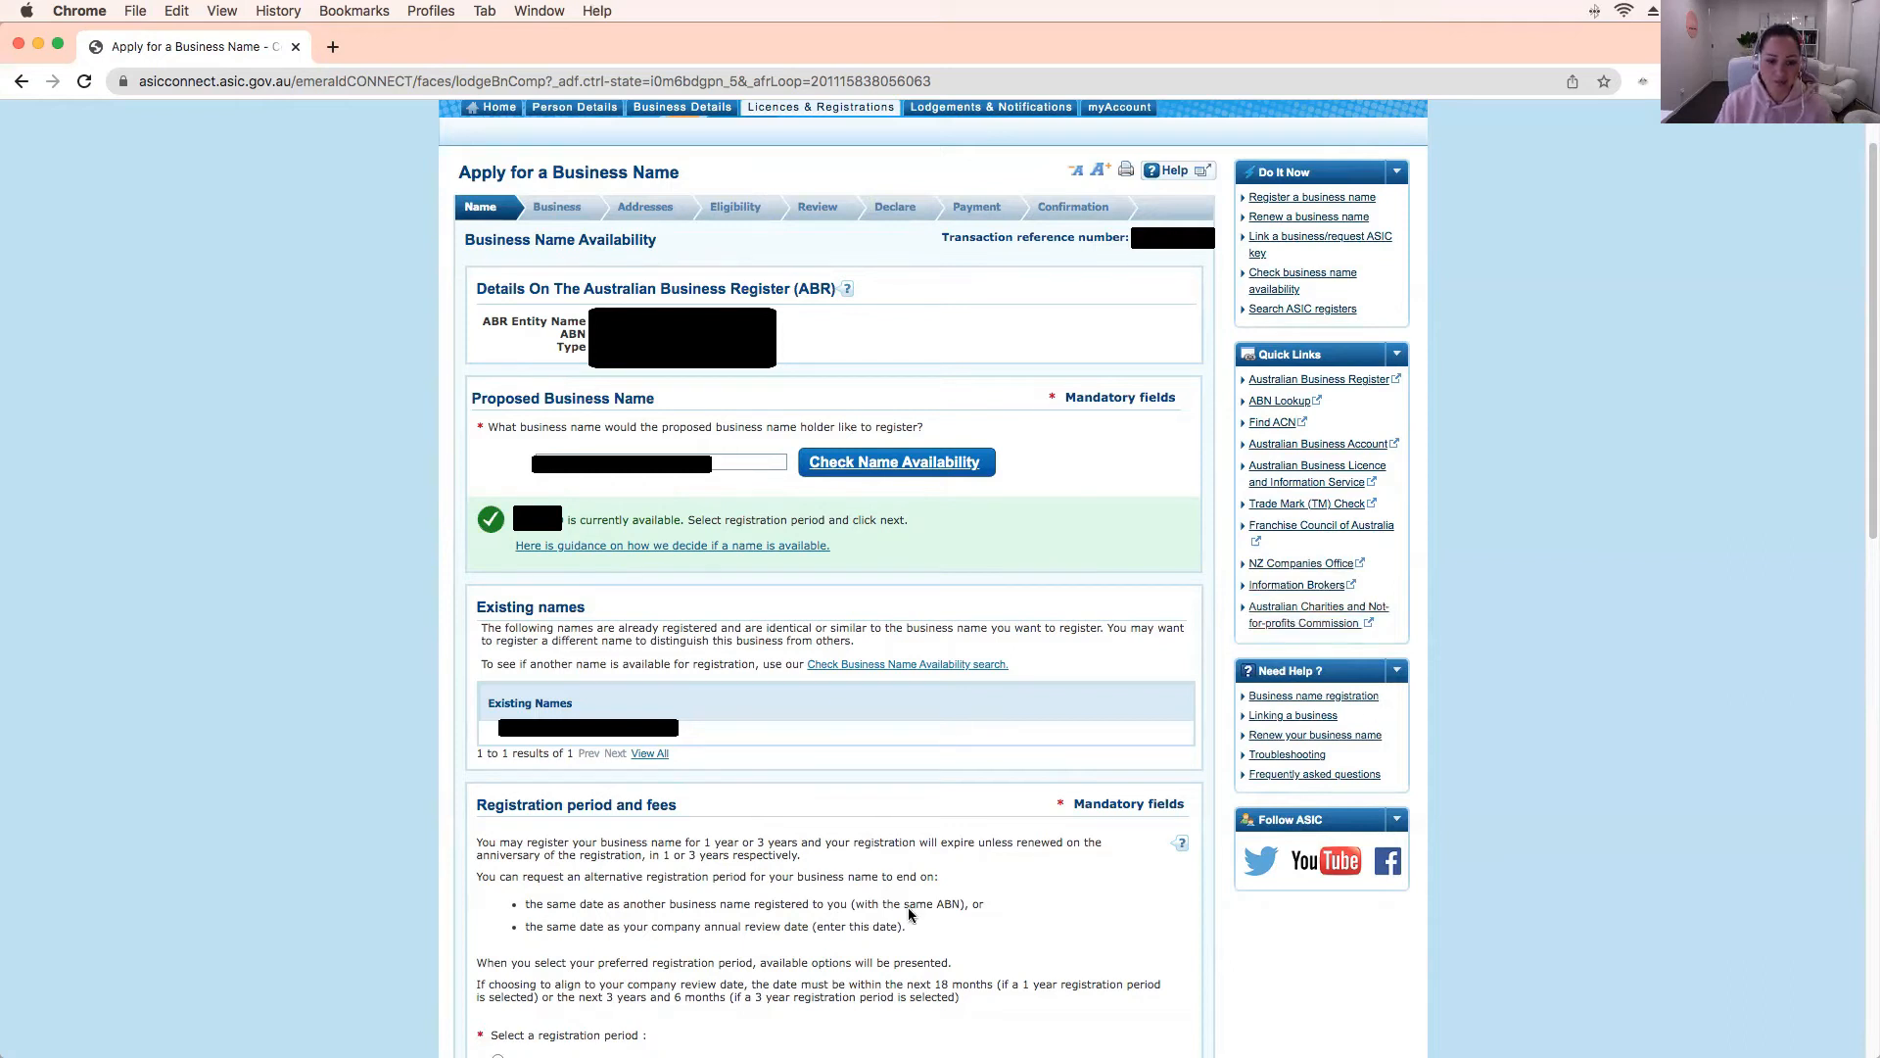
{"action": "scroll", "coordinate": [1069, 886], "scroll_direction": "down", "scroll_amount": 3}
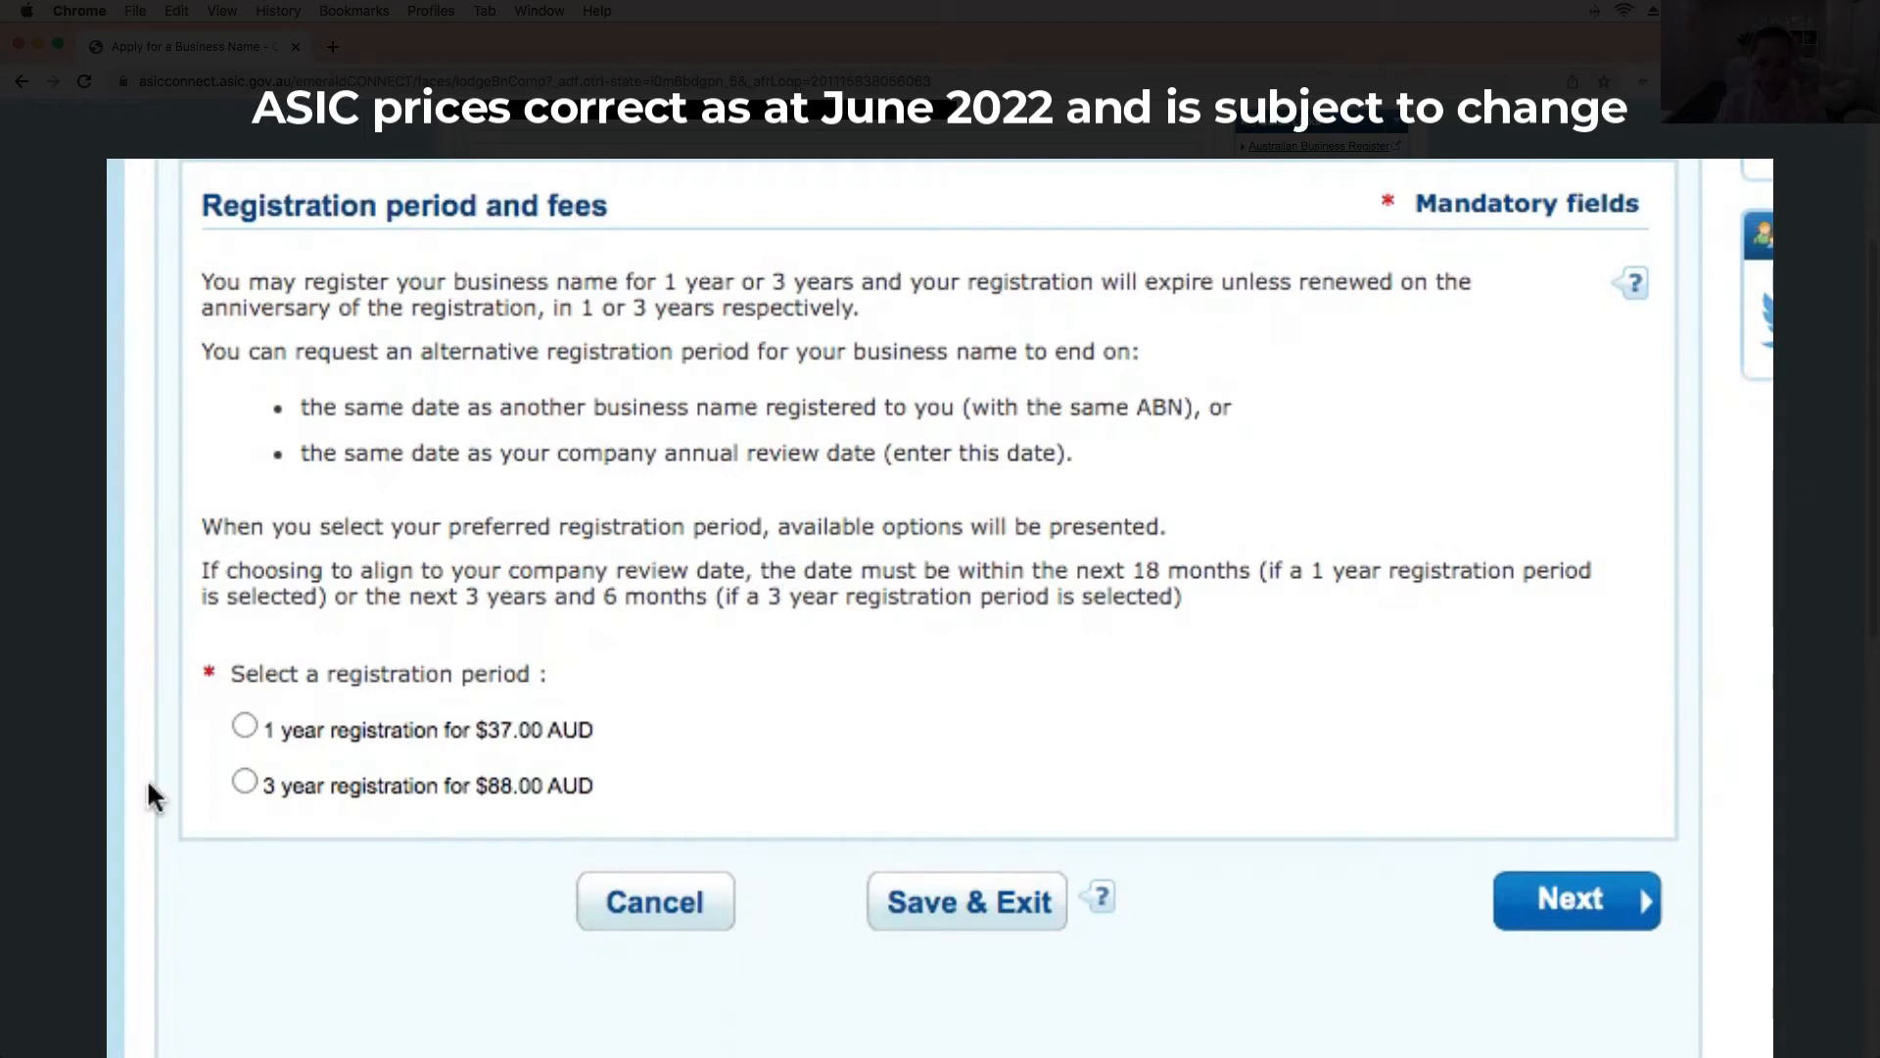
{"action": "scroll", "coordinate": [508, 716], "scroll_direction": "down", "scroll_amount": 1}
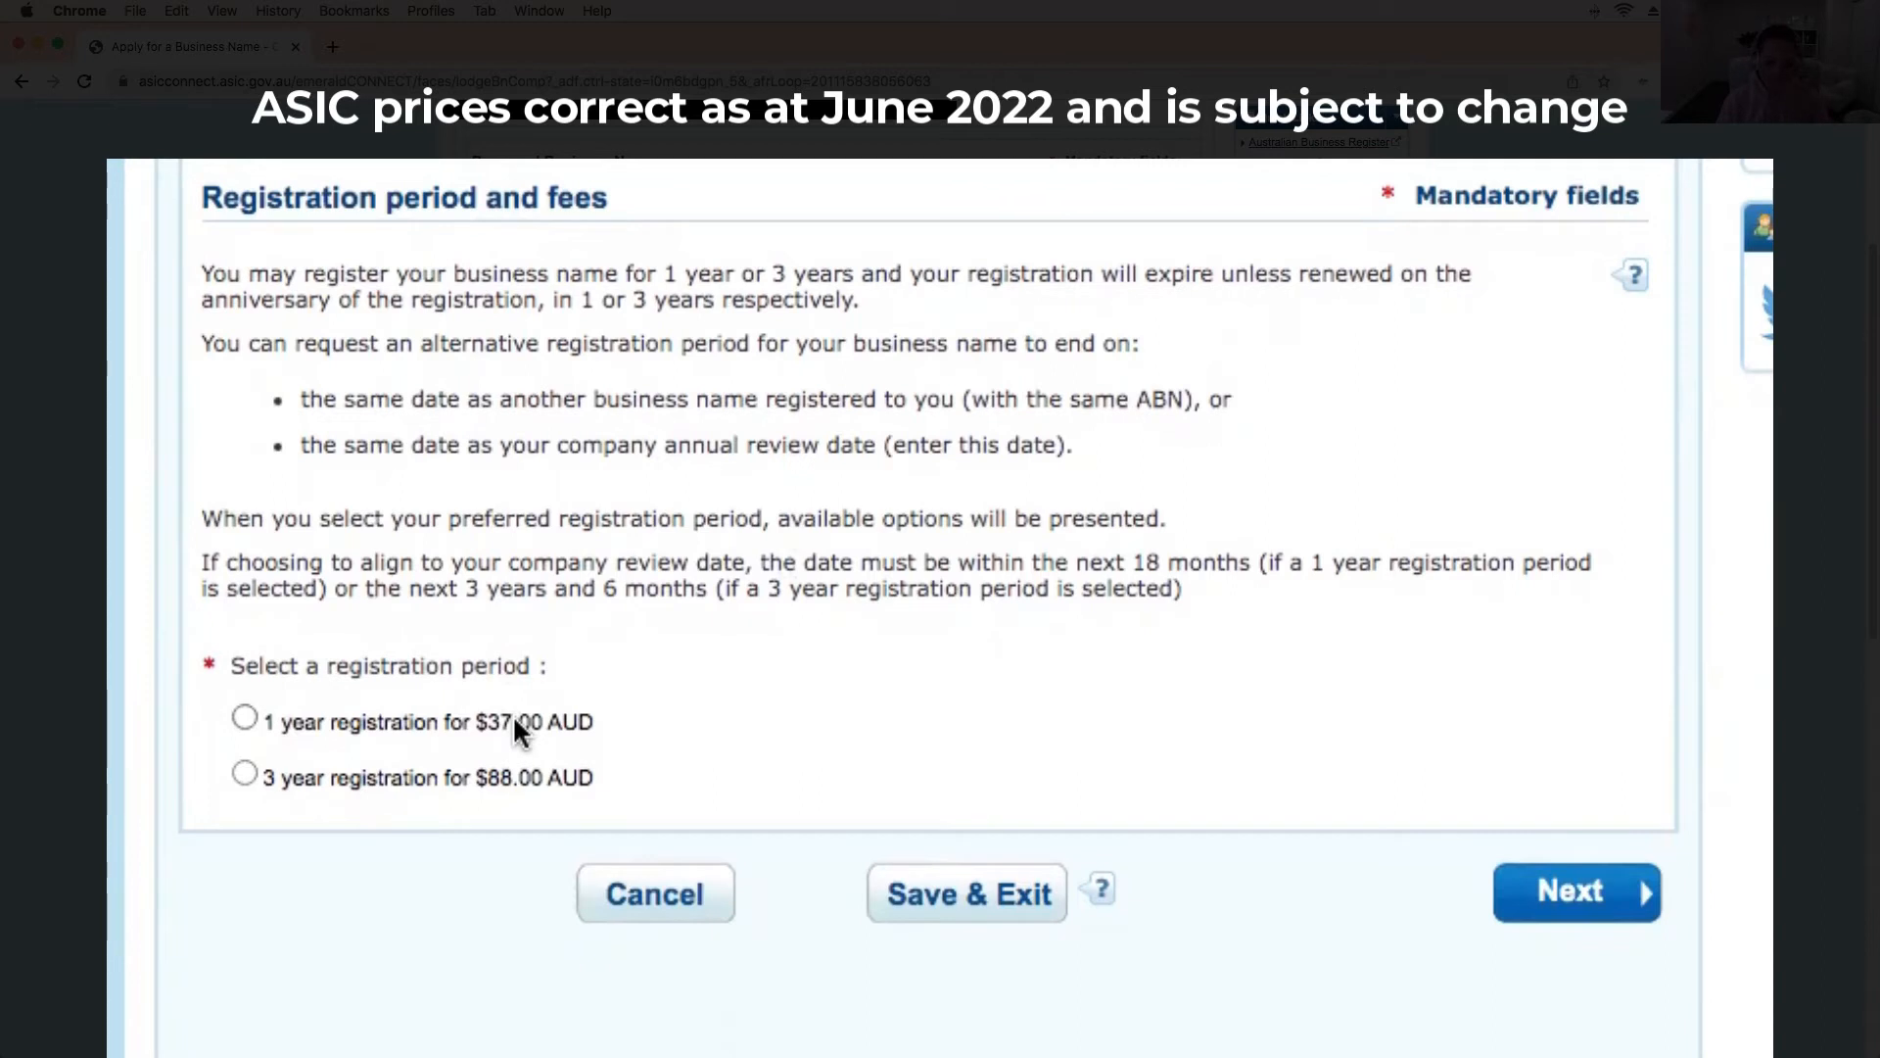
{"action": "left_click", "coordinate": [244, 772]}
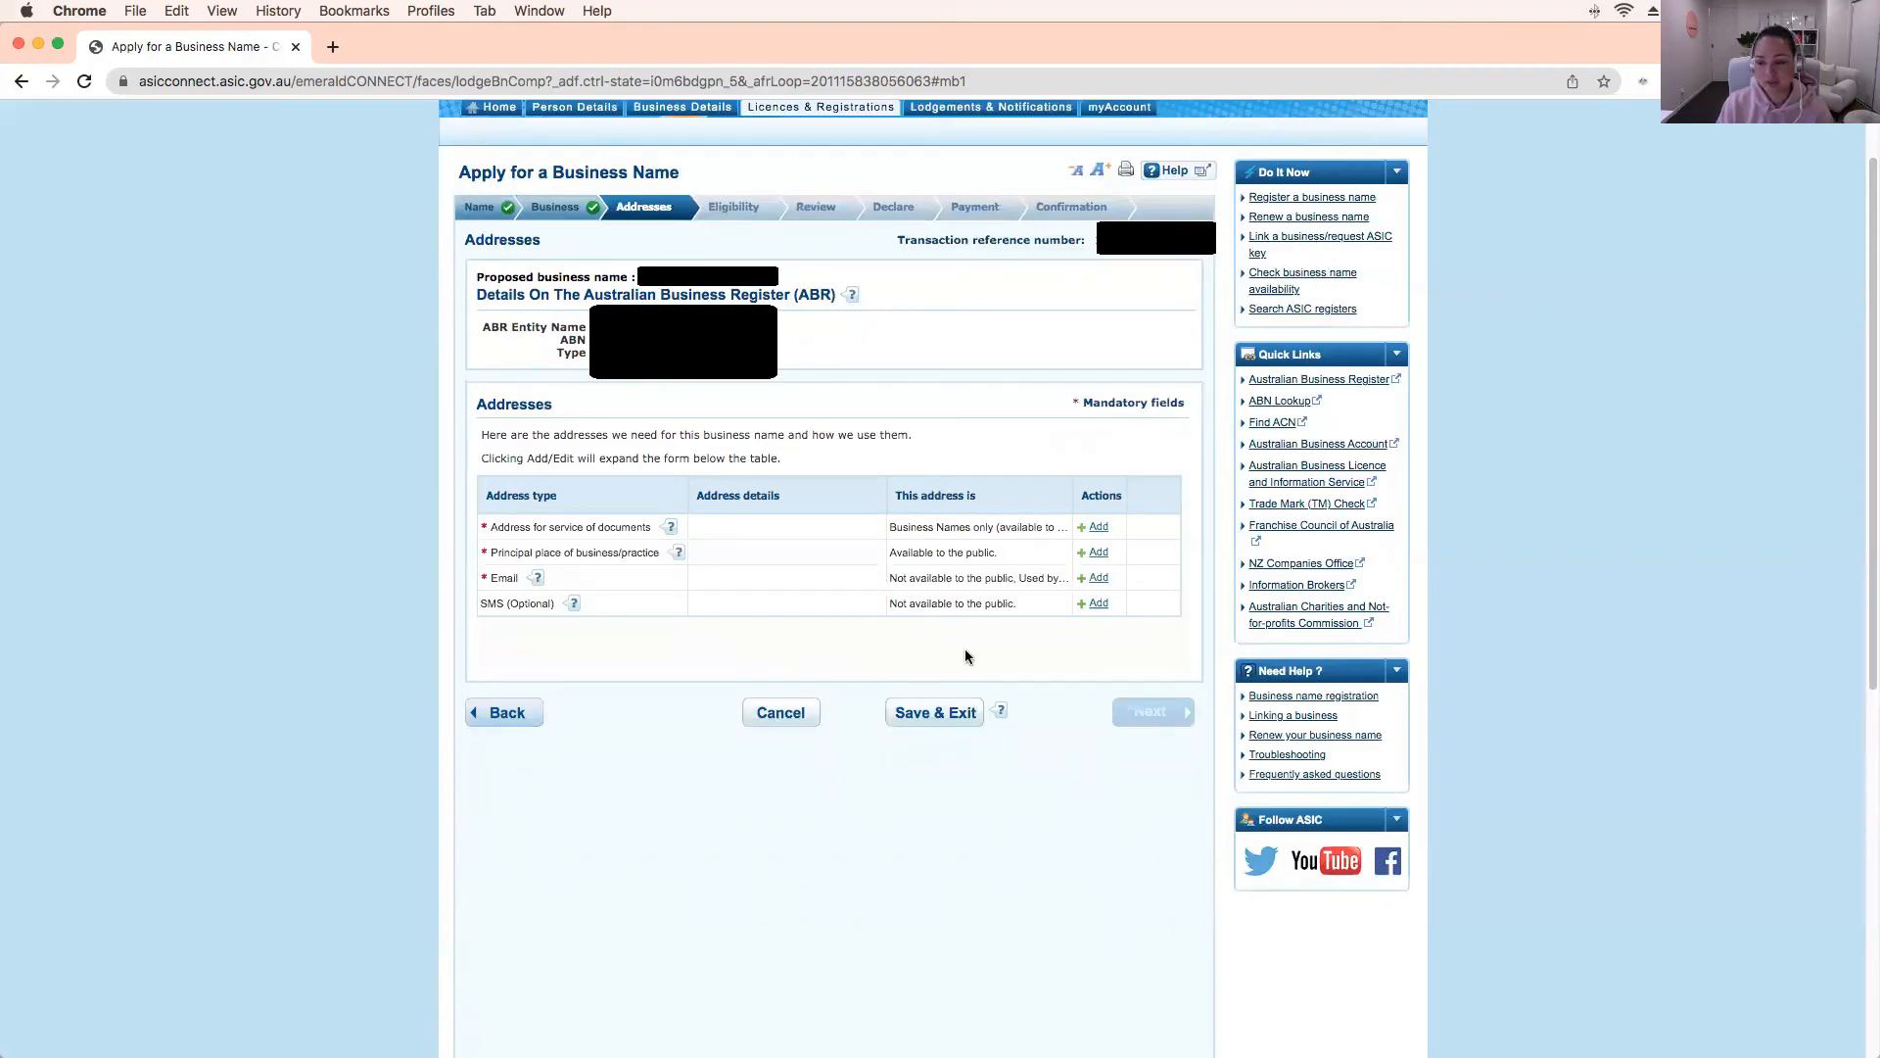
Add the address for service of documents, and accept the eligibility declaration to proceed to the review
{"action": "left_click", "coordinate": [1105, 527]}
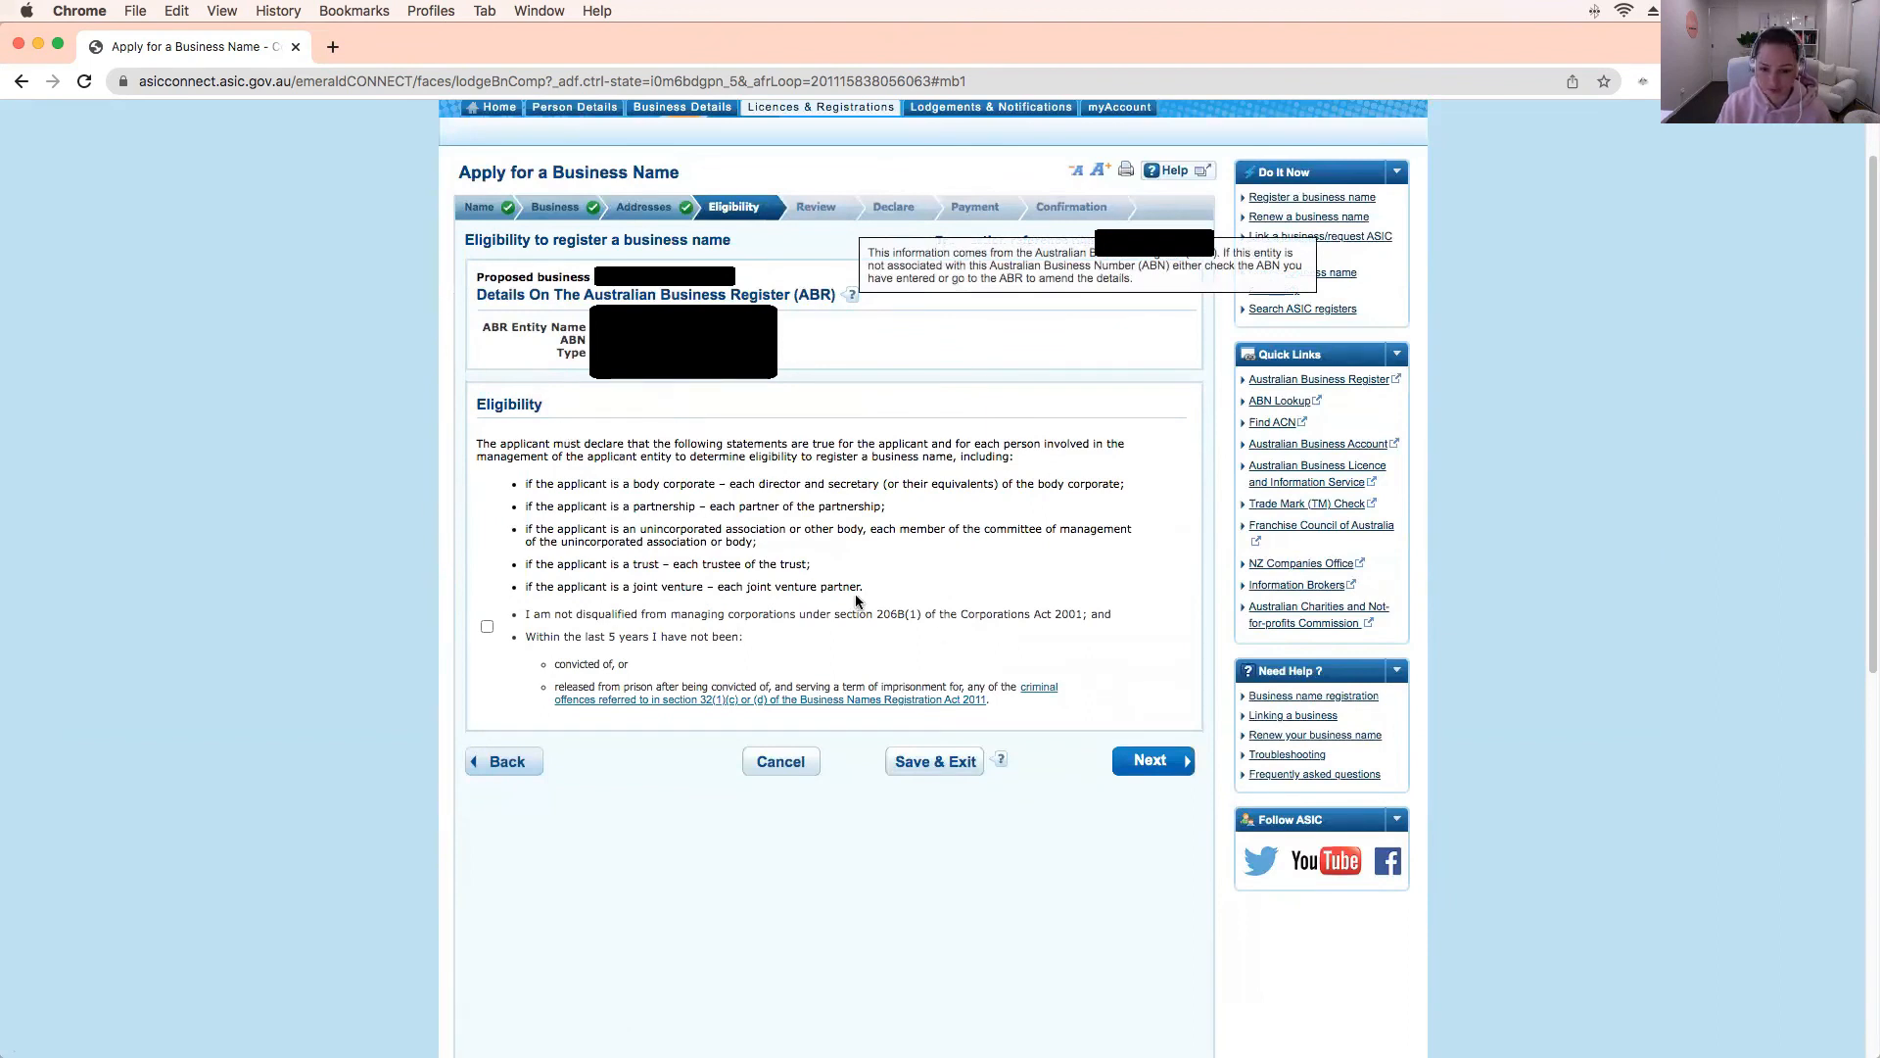
{"action": "left_click", "coordinate": [487, 626]}
{"action": "left_click", "coordinate": [1148, 765]}
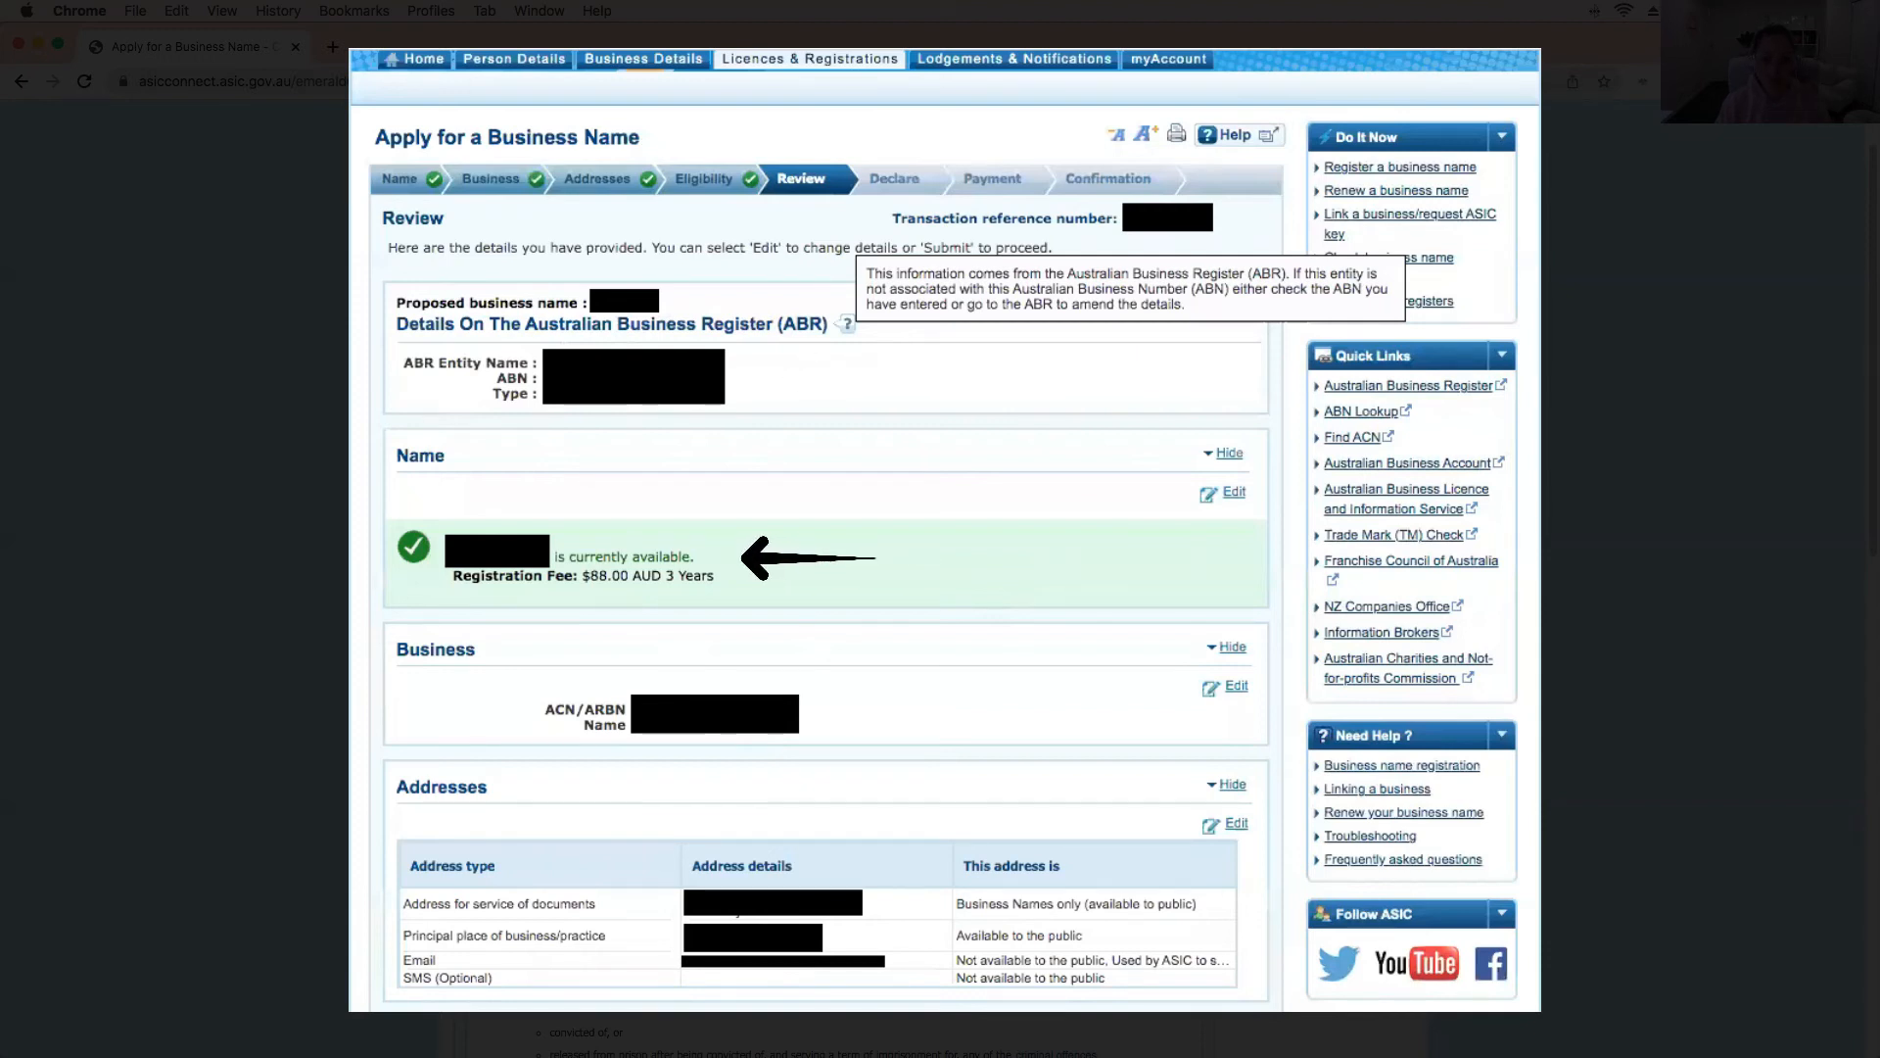
Review the application's name, business, address and eligibility details and submit them
{"action": "scroll", "coordinate": [940, 587], "scroll_direction": "down", "scroll_amount": 1}
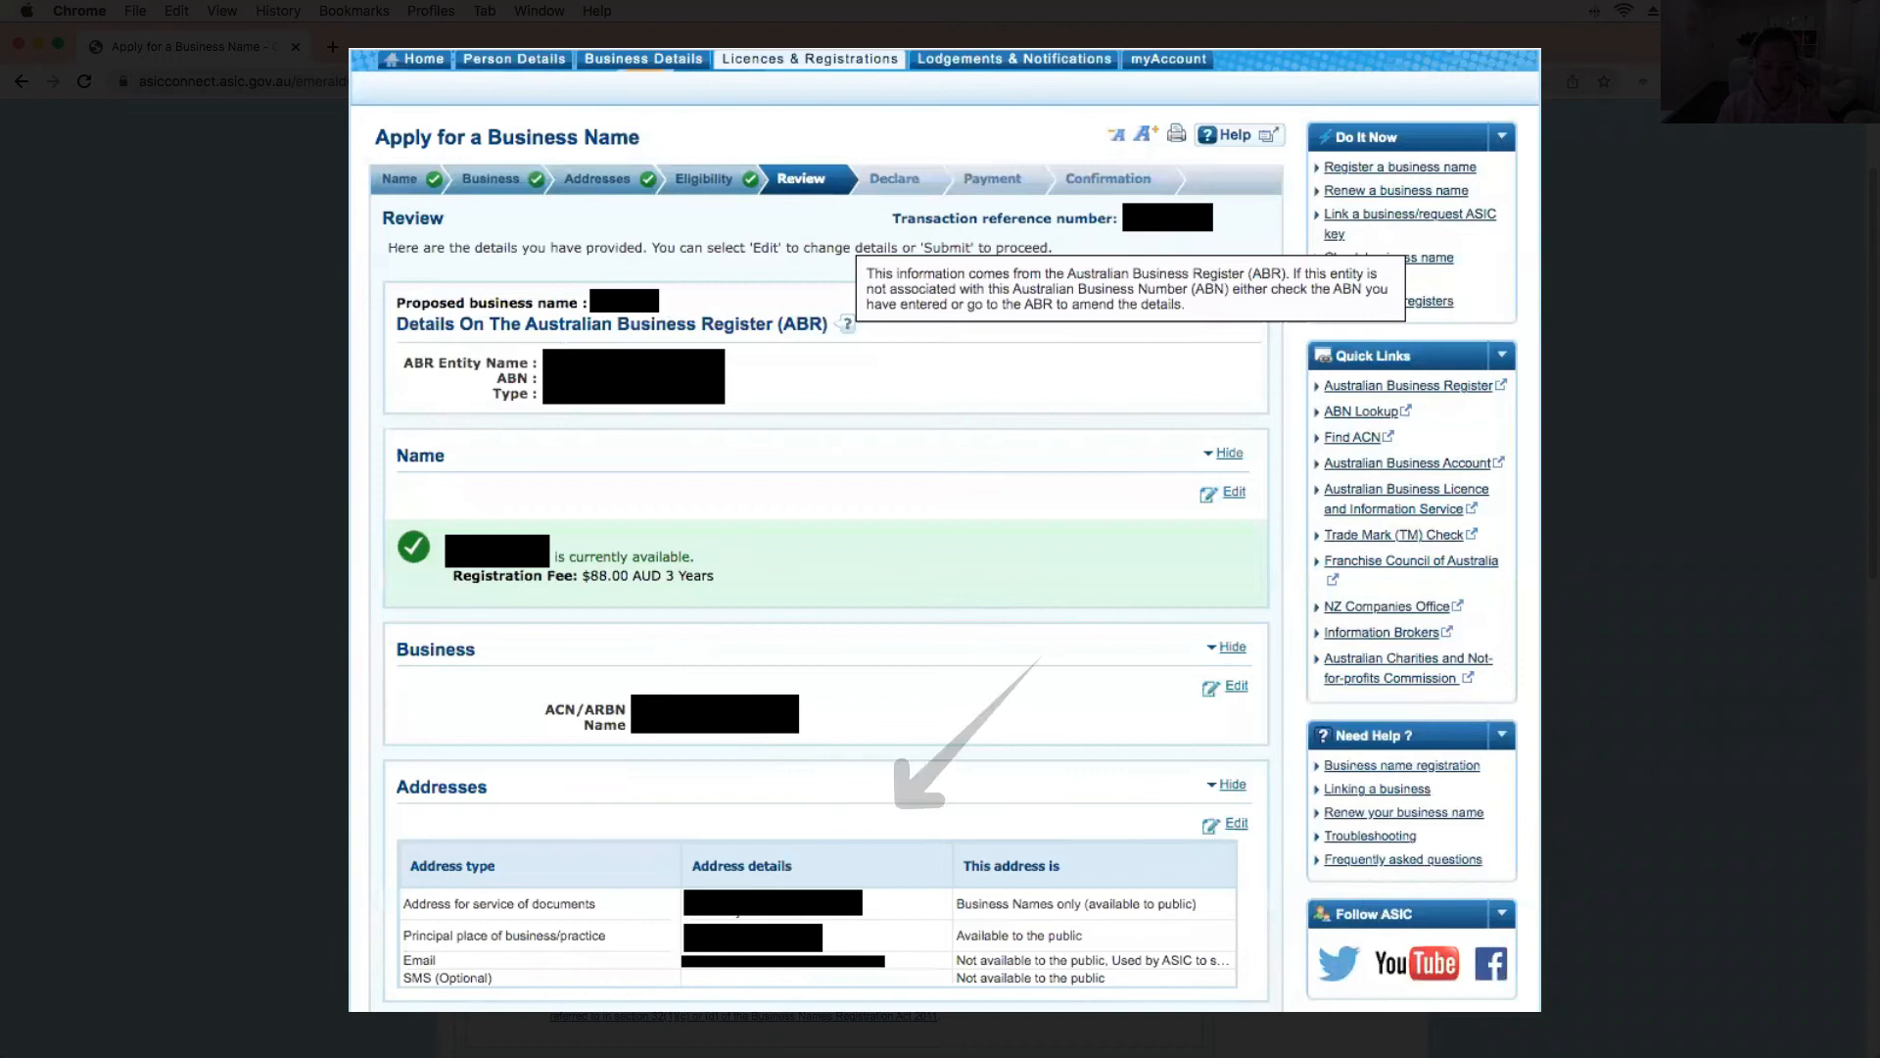
{"action": "scroll", "coordinate": [940, 588], "scroll_direction": "down", "scroll_amount": 1}
{"action": "scroll", "coordinate": [940, 588], "scroll_direction": "down", "scroll_amount": 1}
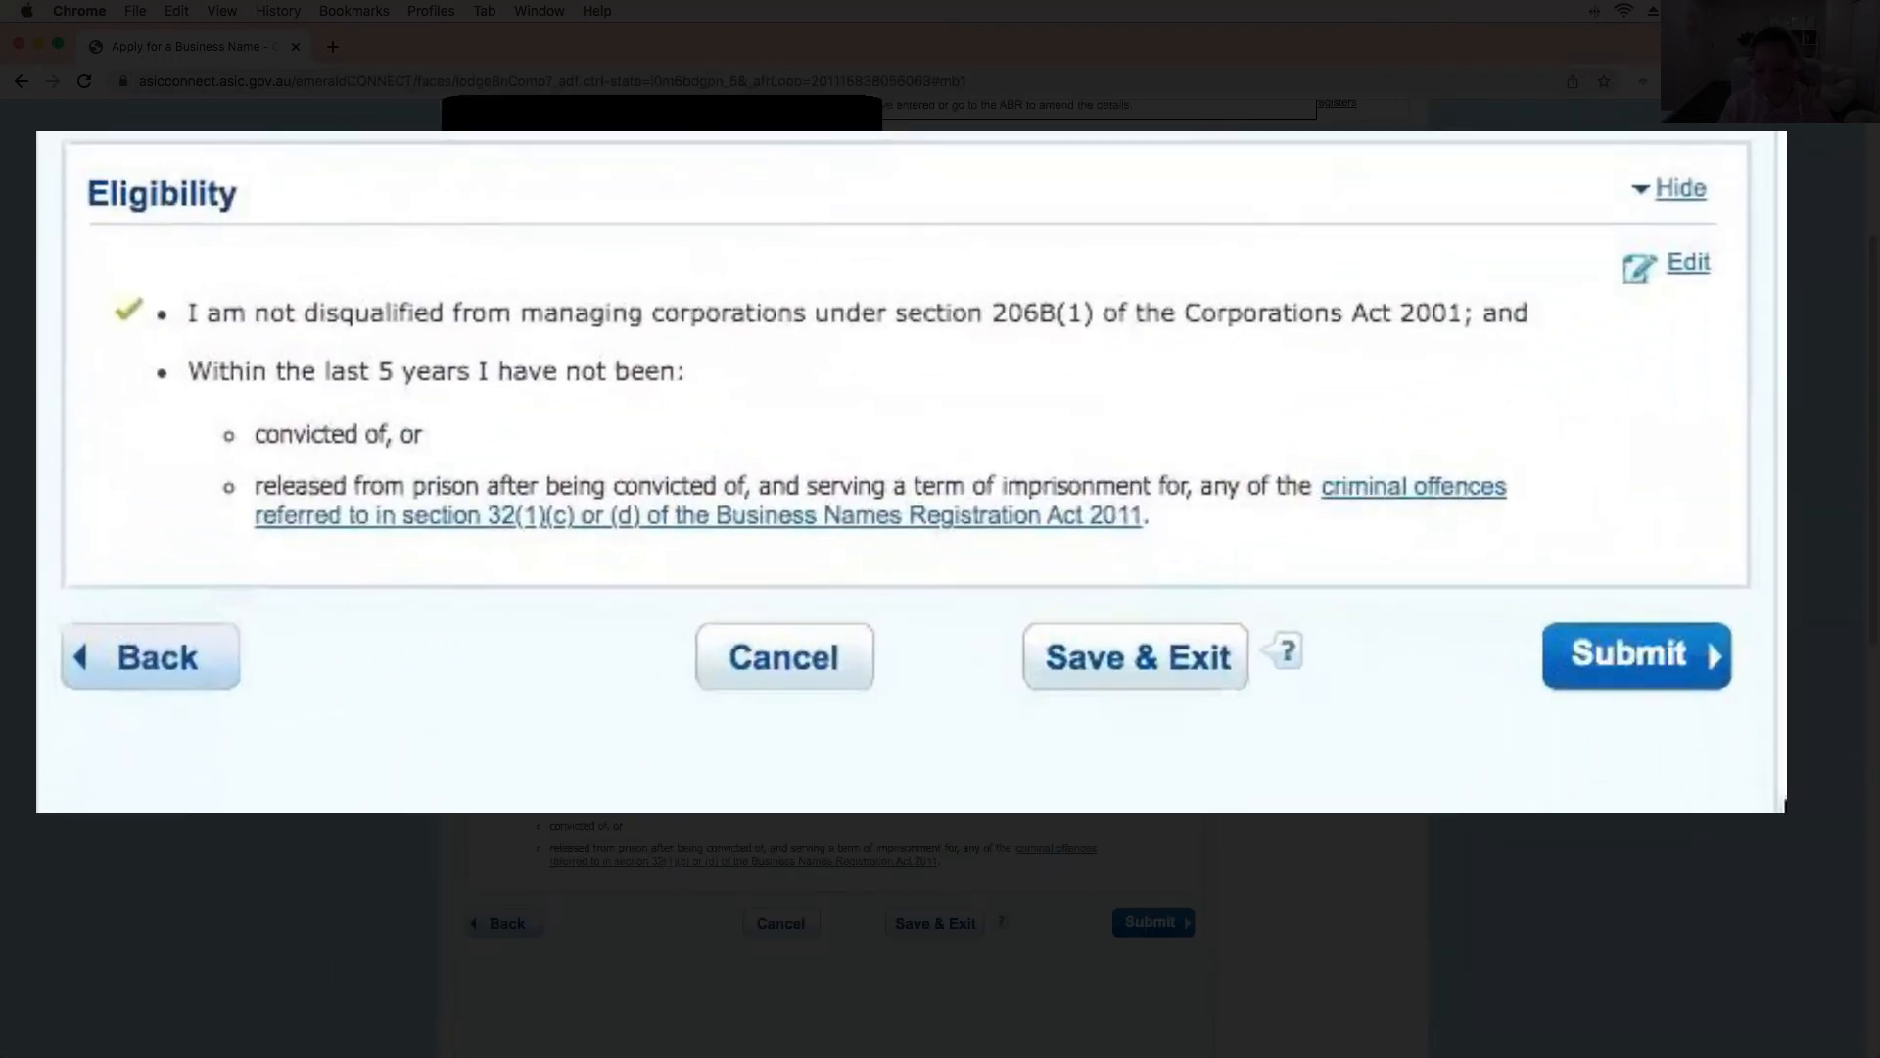
{"action": "left_click", "coordinate": [1153, 925]}
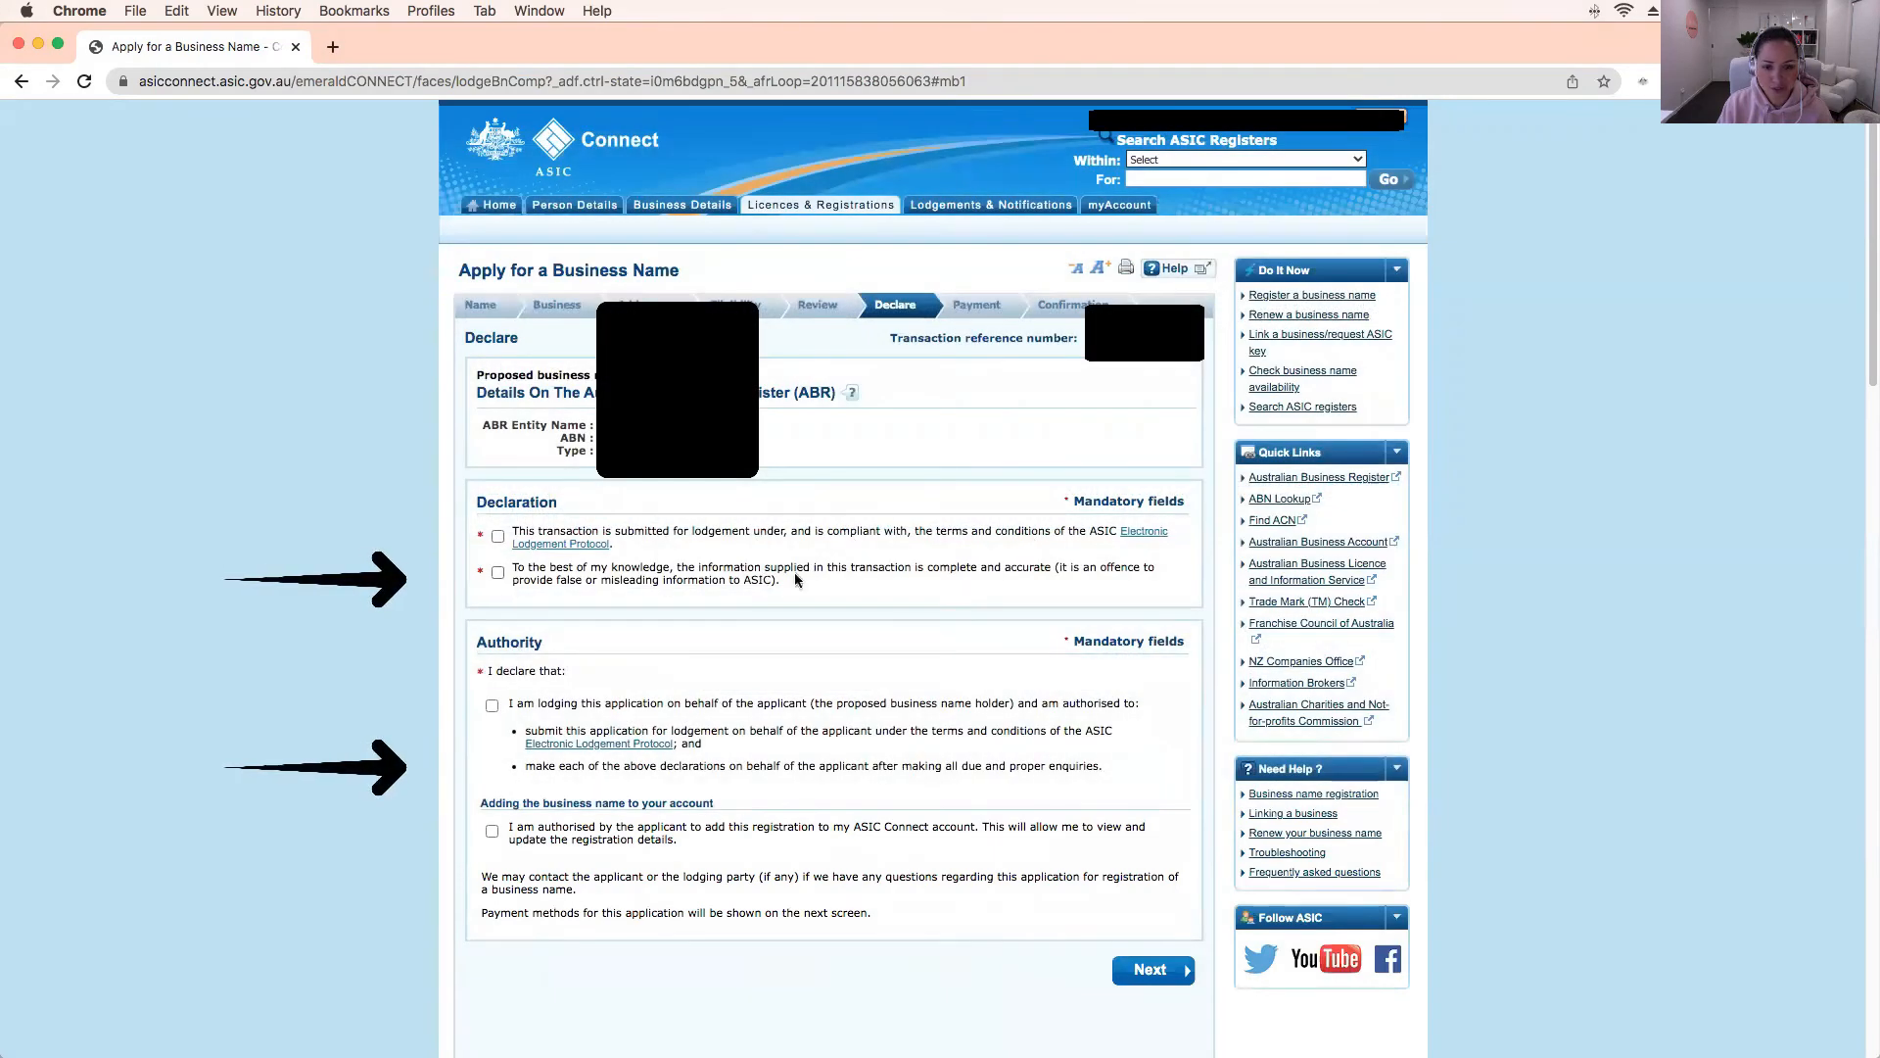
Accept both lodgement declarations and the authority to lodge on behalf of the applicant, and proceed to payment
{"action": "left_click", "coordinate": [498, 572]}
{"action": "left_click", "coordinate": [498, 537]}
{"action": "scroll", "coordinate": [970, 749], "scroll_direction": "down", "scroll_amount": 1}
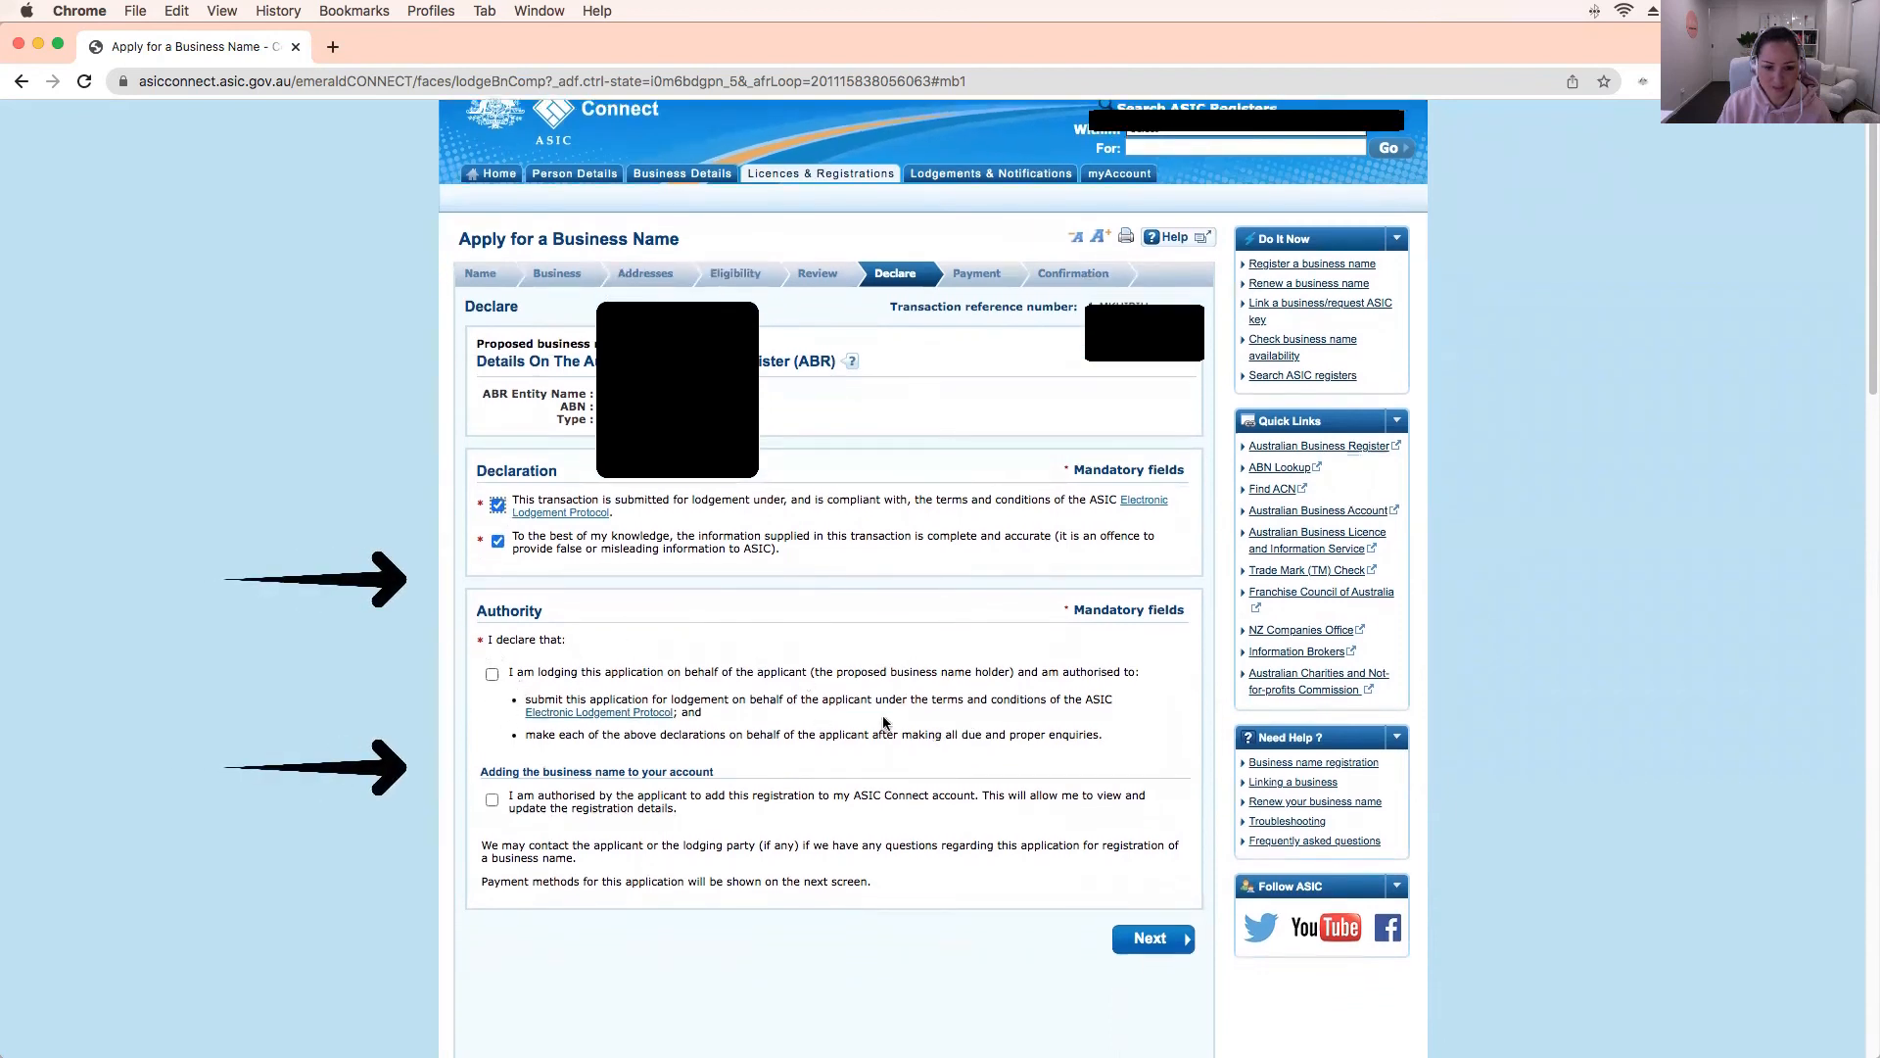
{"action": "left_click", "coordinate": [493, 675]}
{"action": "left_click", "coordinate": [1148, 942]}
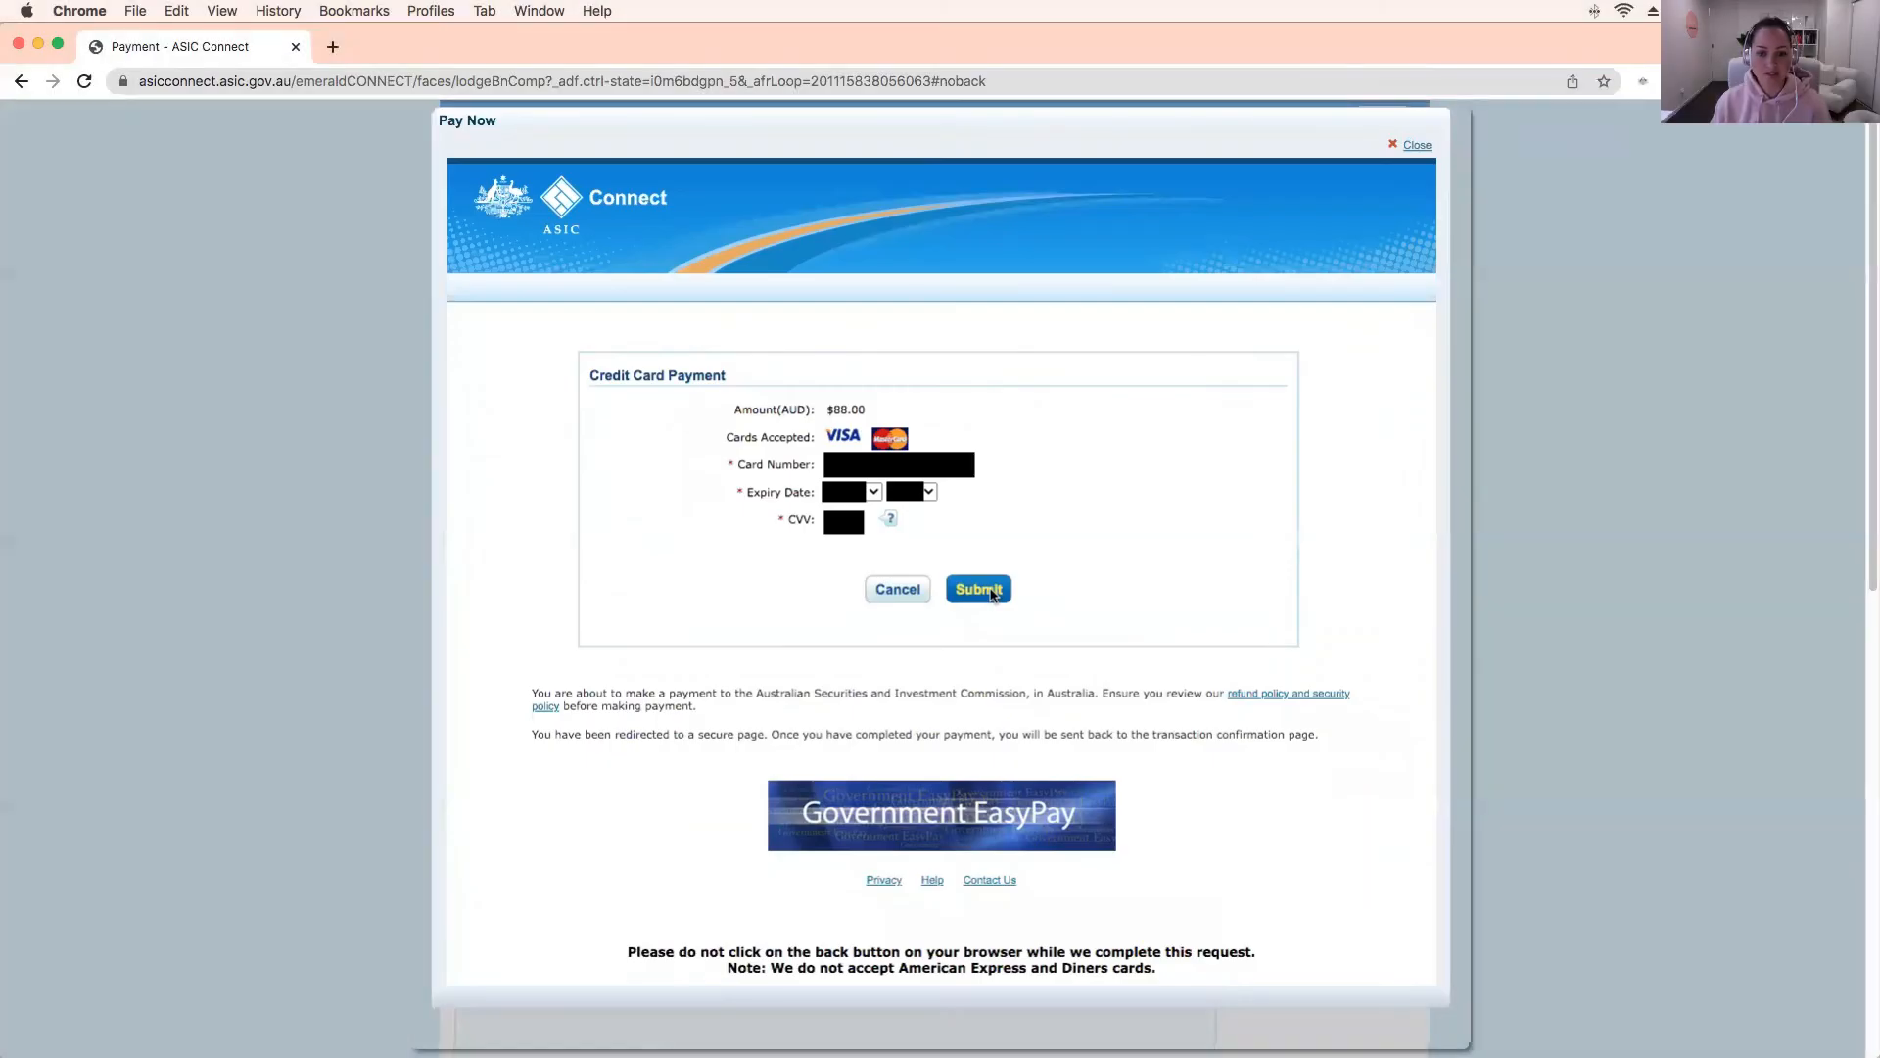
Submit the $88.00 credit card payment and open the printable transaction document
{"action": "left_click", "coordinate": [979, 590]}
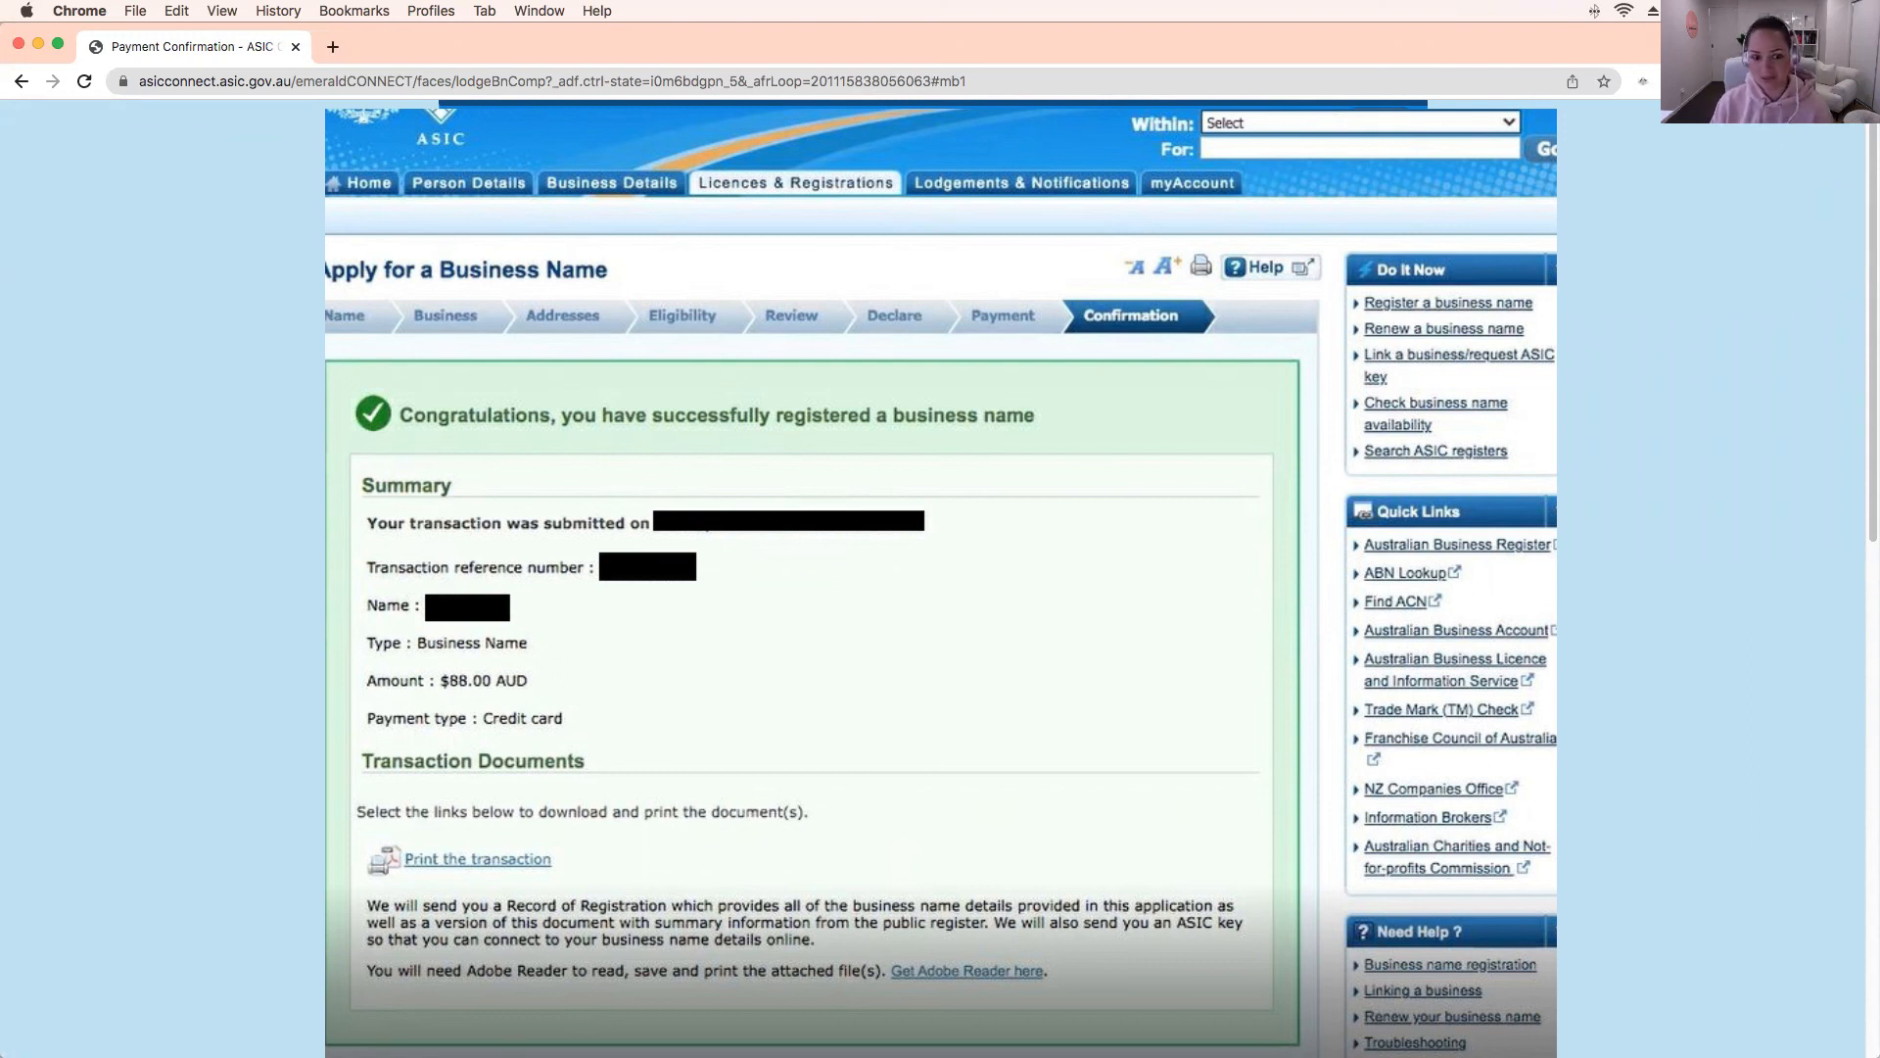
{"action": "left_click", "coordinate": [478, 858]}
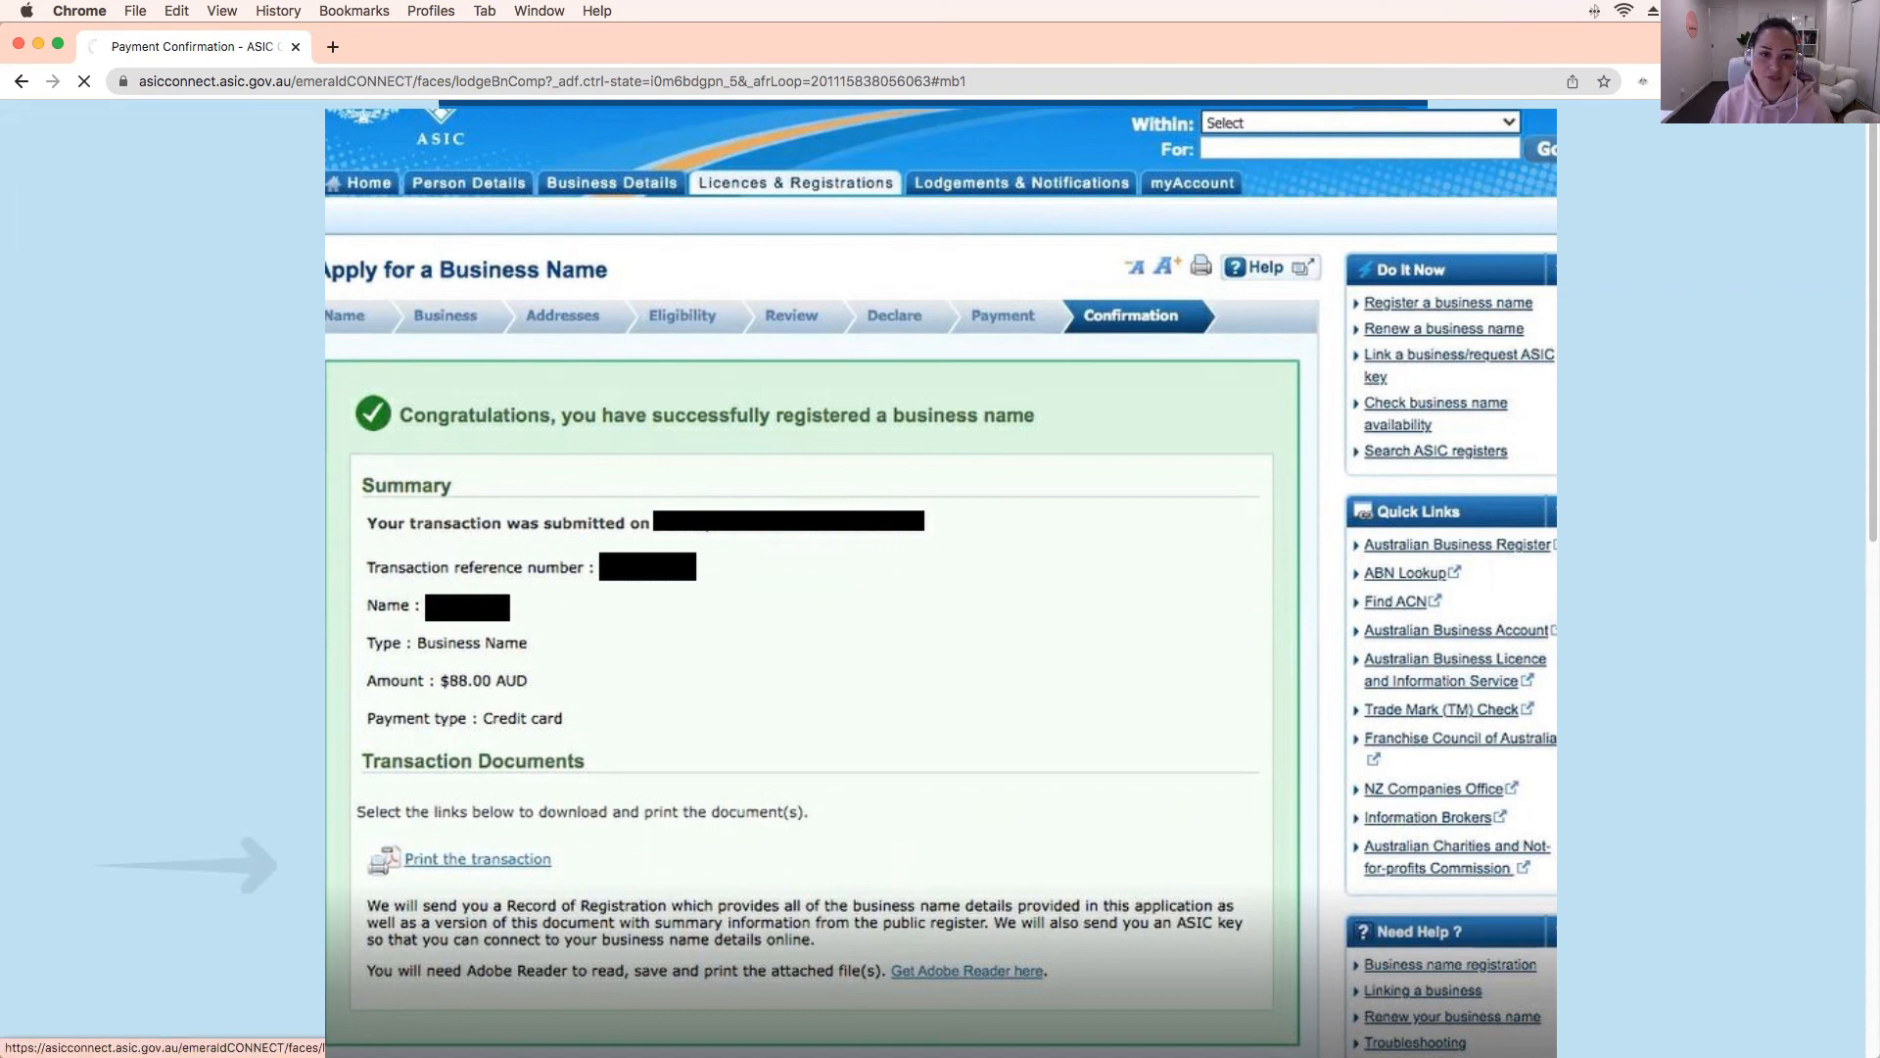